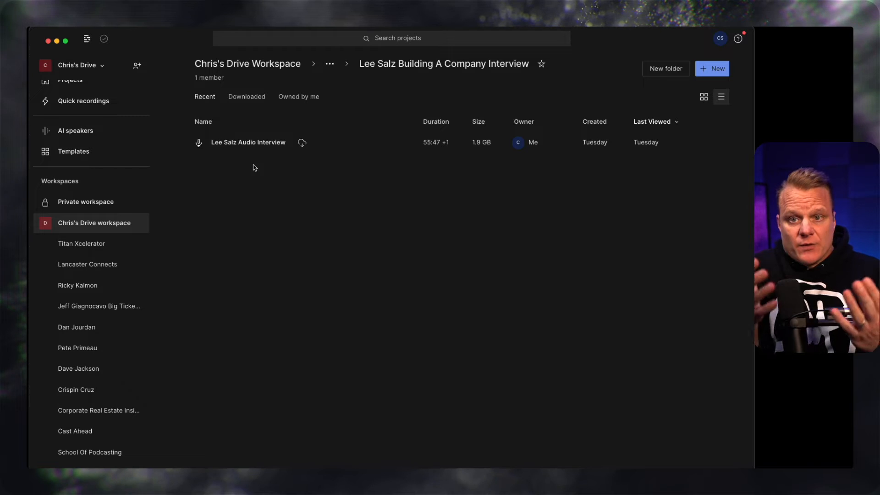
Create a new project titled with both speakers' names followed by "Vertical Full Interview", and set its canvas to portrait 9:16.
click(712, 68)
click(718, 92)
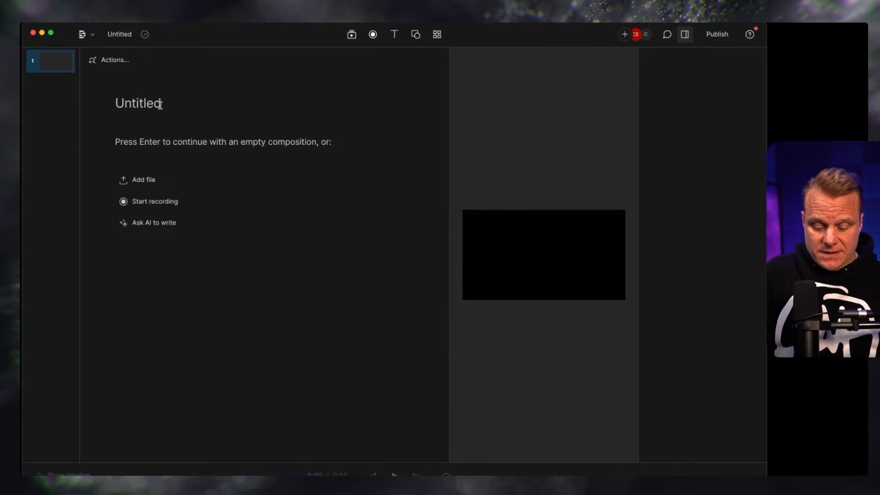
text(Lee Salz and P)
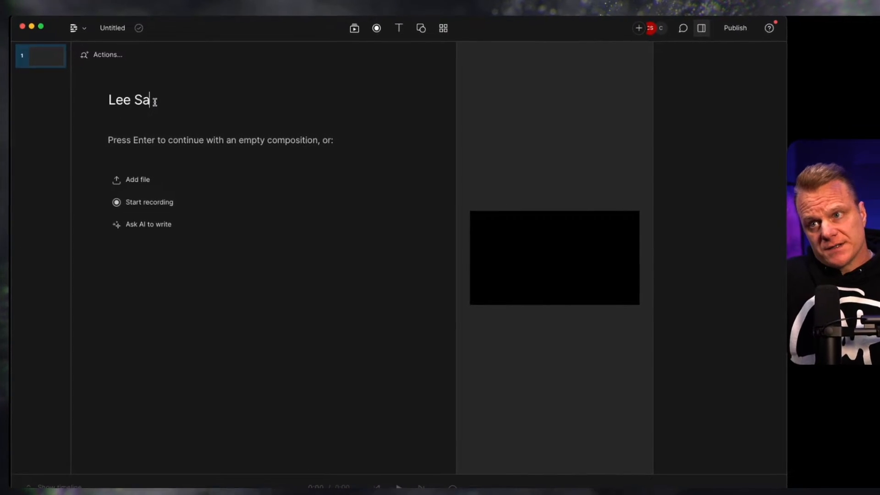
text(ete Primeau)
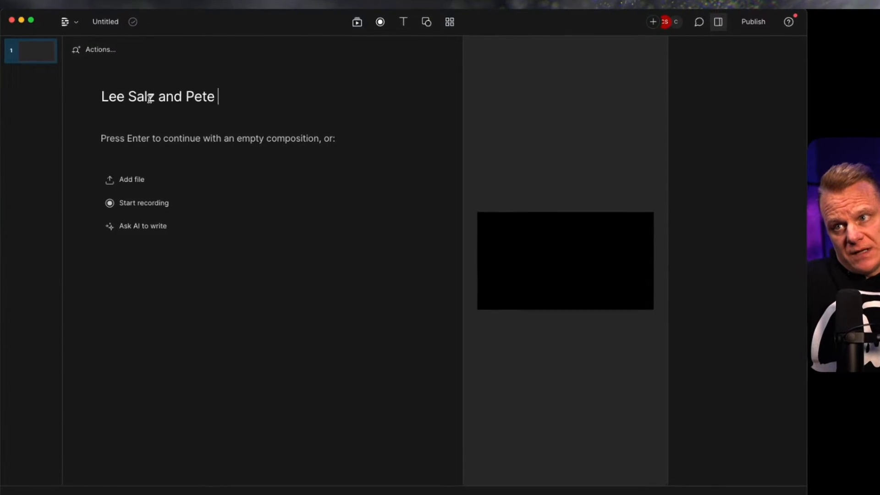
text( Vertical Full )
text(INt)
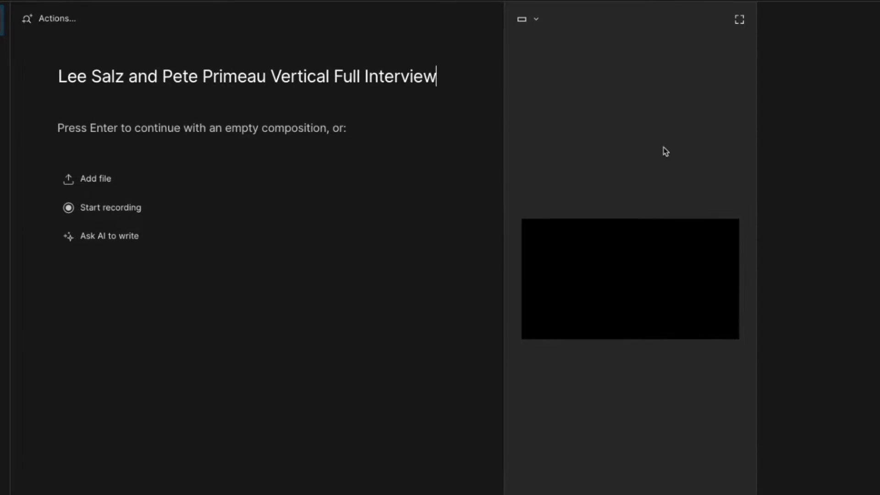
click(542, 18)
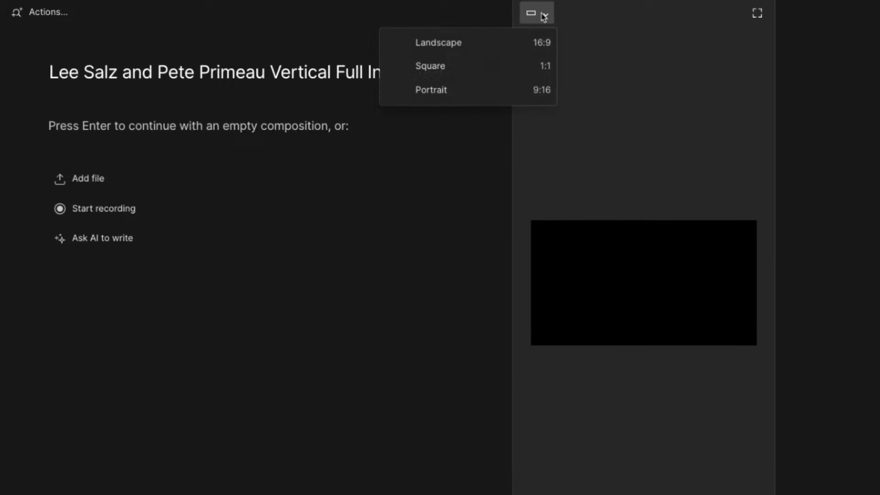
click(516, 89)
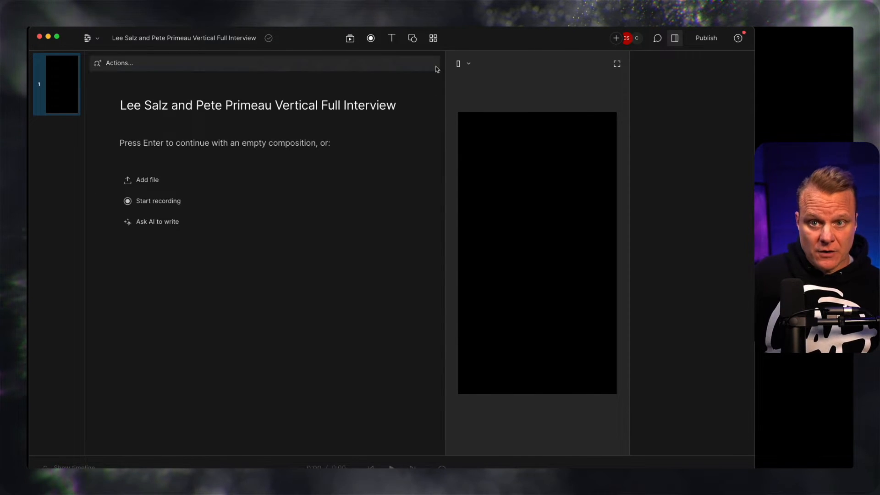
Try the landscape 16:9 and square 1:1 canvas formats, and return the canvas to portrait 9:16.
click(460, 64)
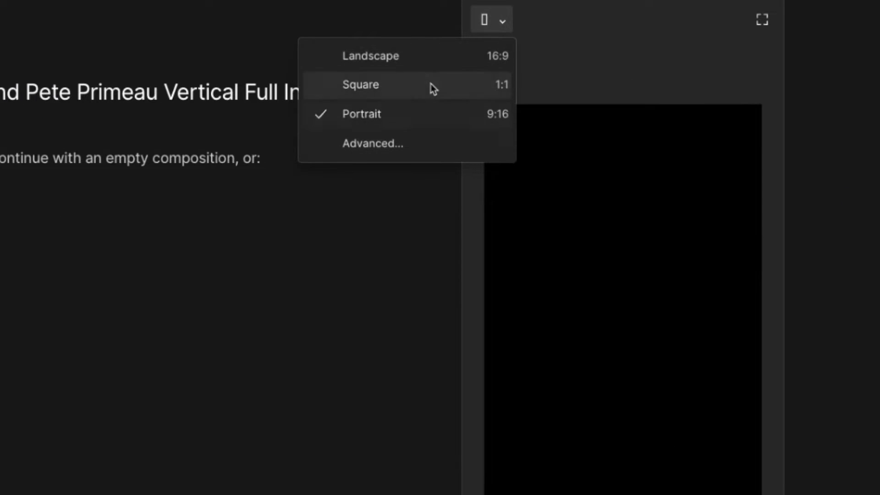
click(417, 63)
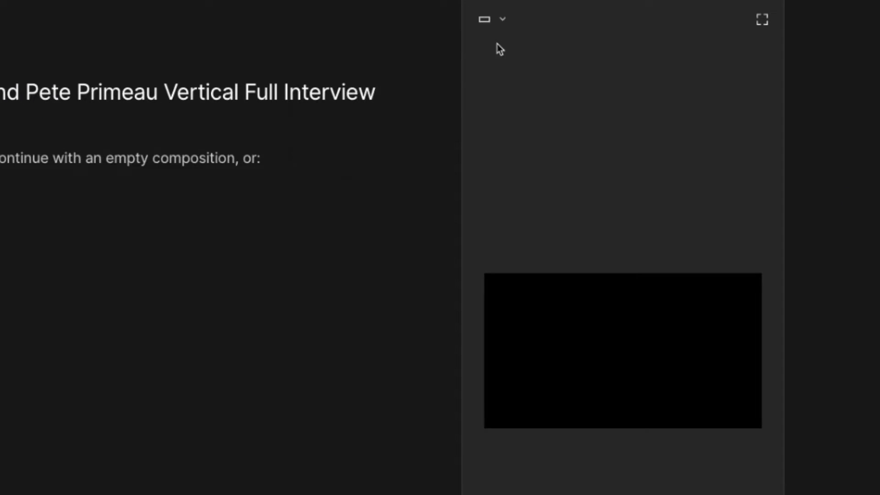
click(497, 27)
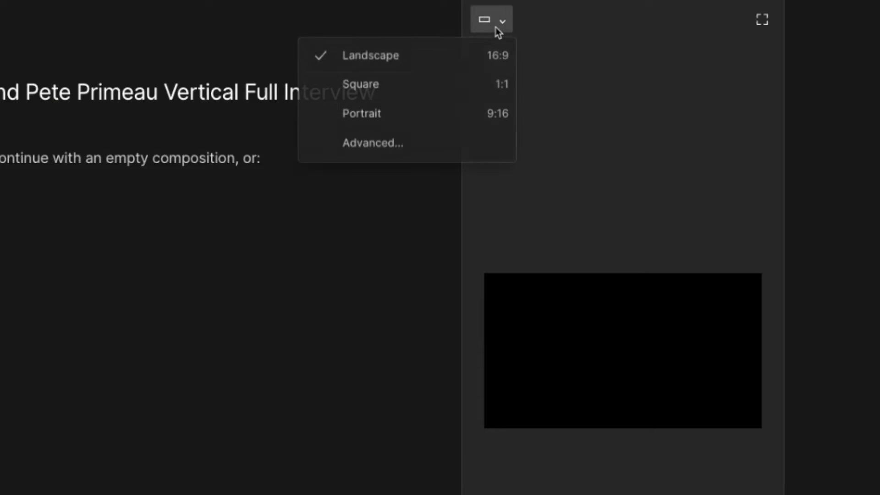
click(438, 92)
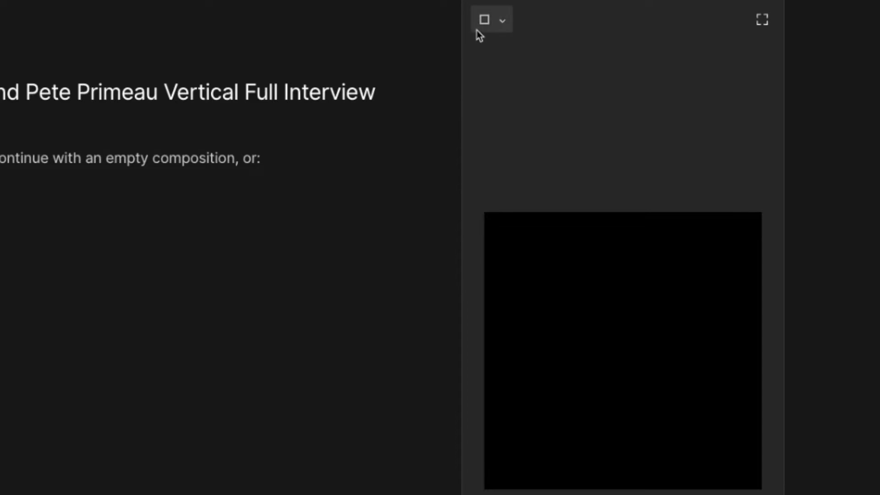
click(490, 27)
click(439, 121)
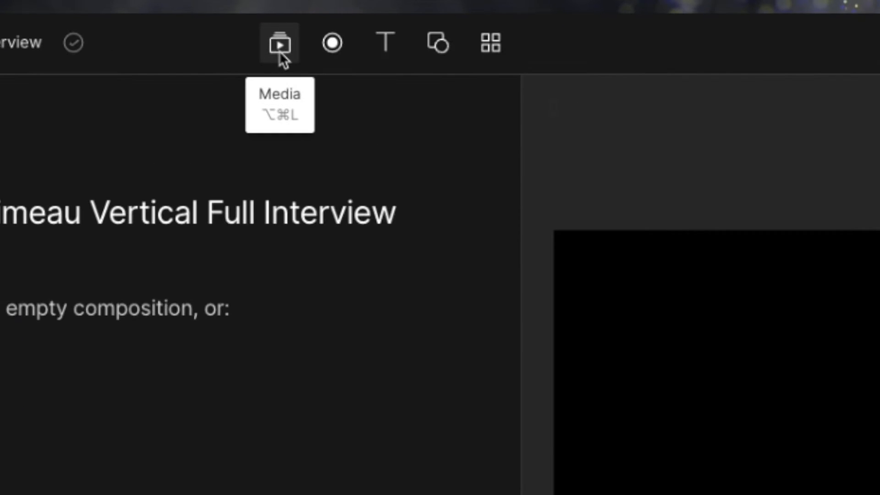
Import the two Building_a_Company StreamYard MP4 recordings from the Downloads folder into the project's media files.
click(351, 41)
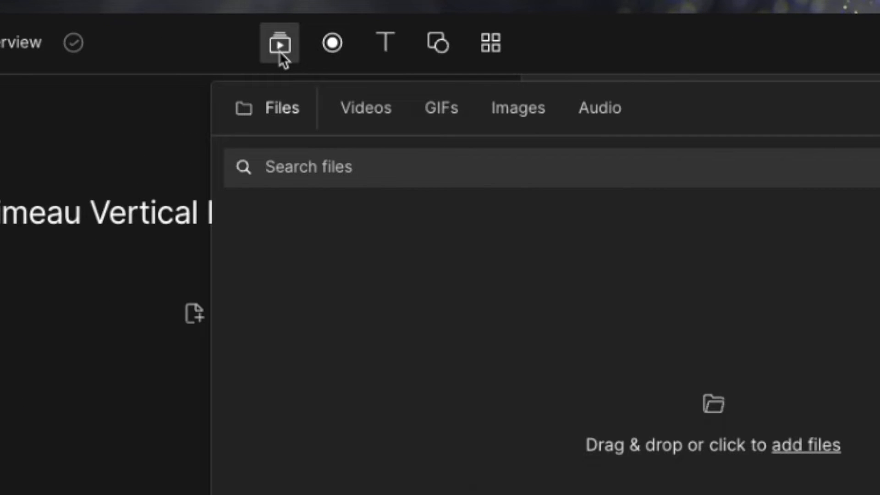
click(818, 459)
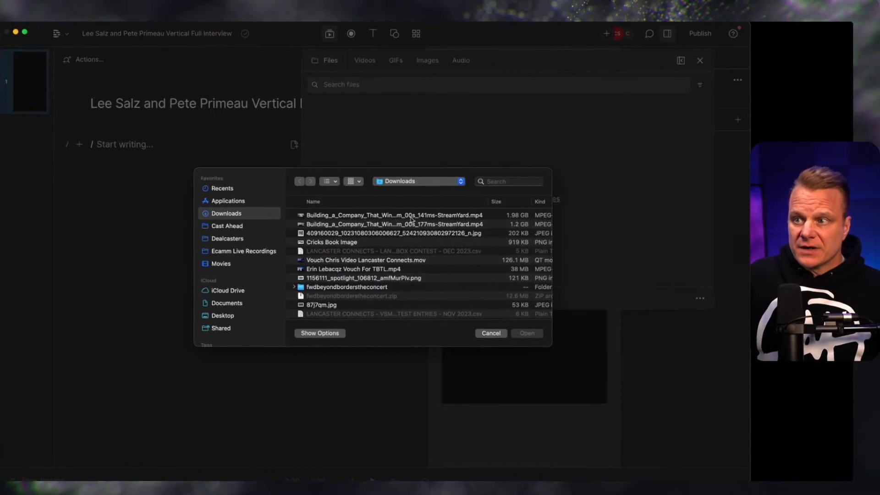
click(366, 215)
shift+click(360, 224)
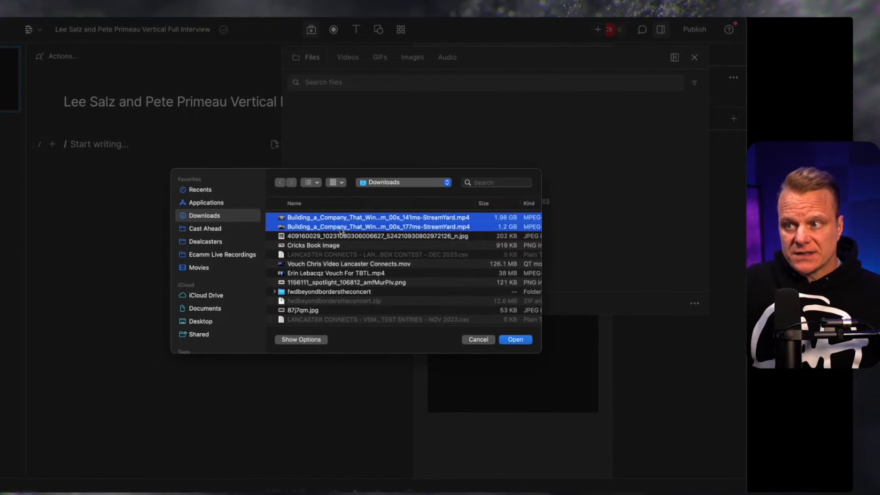
click(510, 342)
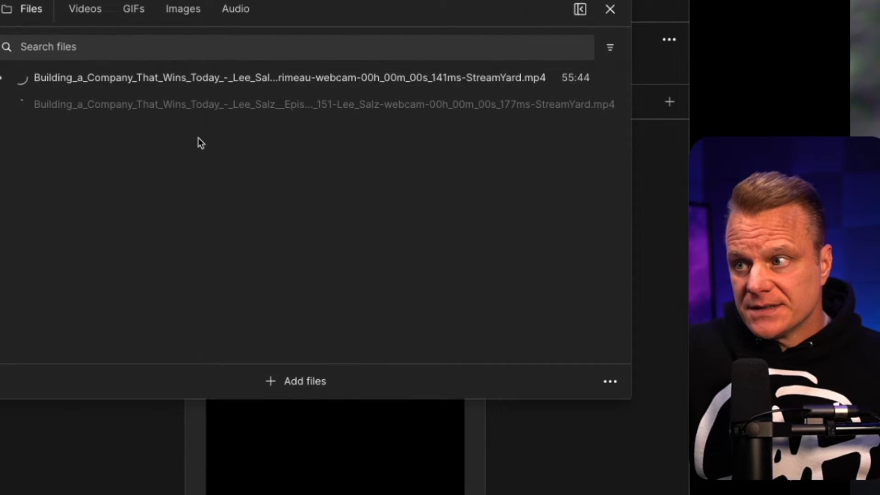
Start transcribing the two imported StreamYard recordings together.
click(160, 80)
shift+click(184, 102)
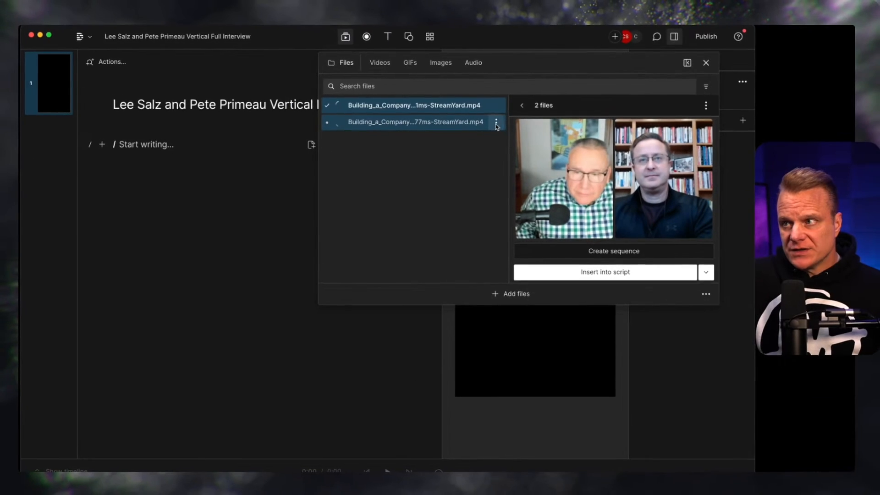
click(502, 121)
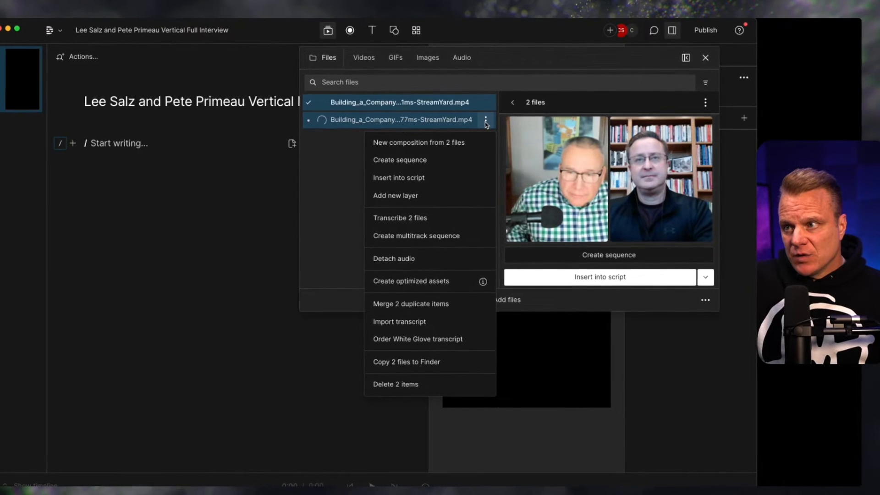
click(390, 220)
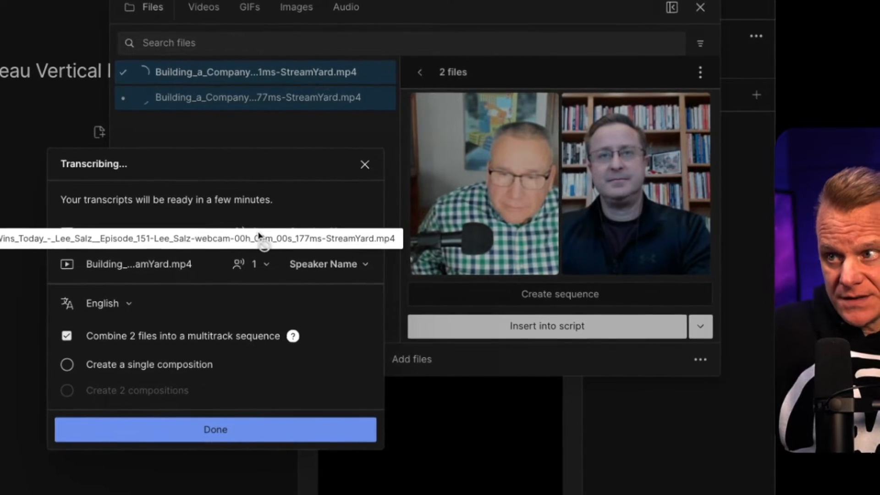
Label each recording with its speaker's full name and finish the transcription setup, combining the two files into a multitrack sequence.
click(357, 234)
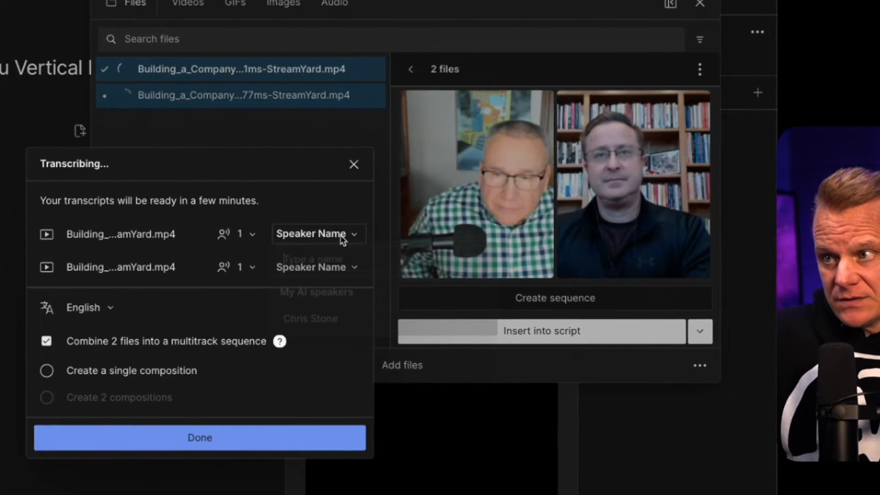
text(Pete P)
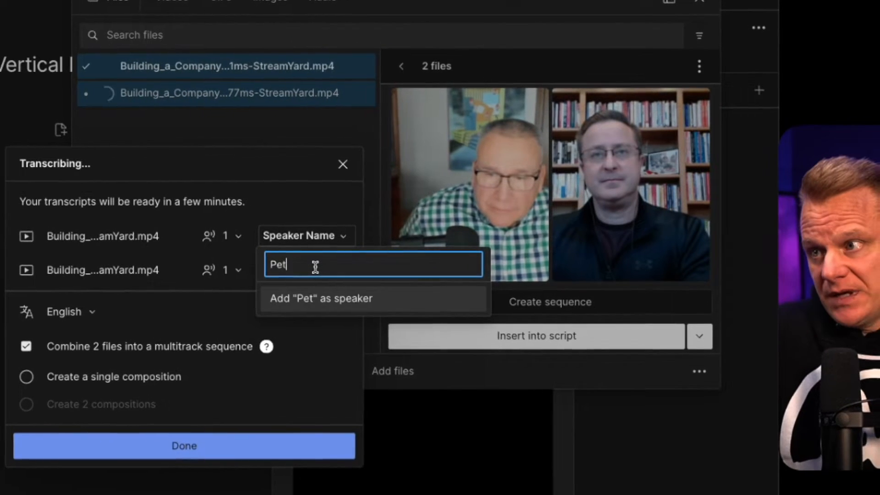
key(BackSpace)
text(Primeau)
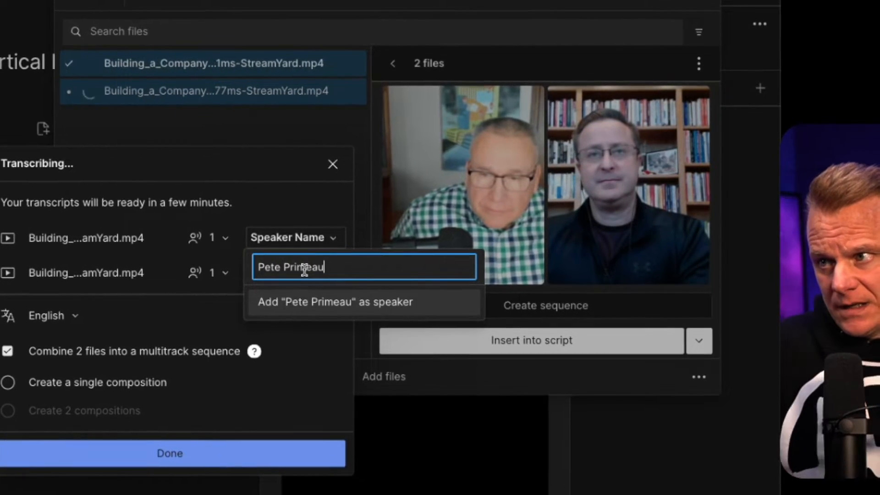
key(Return)
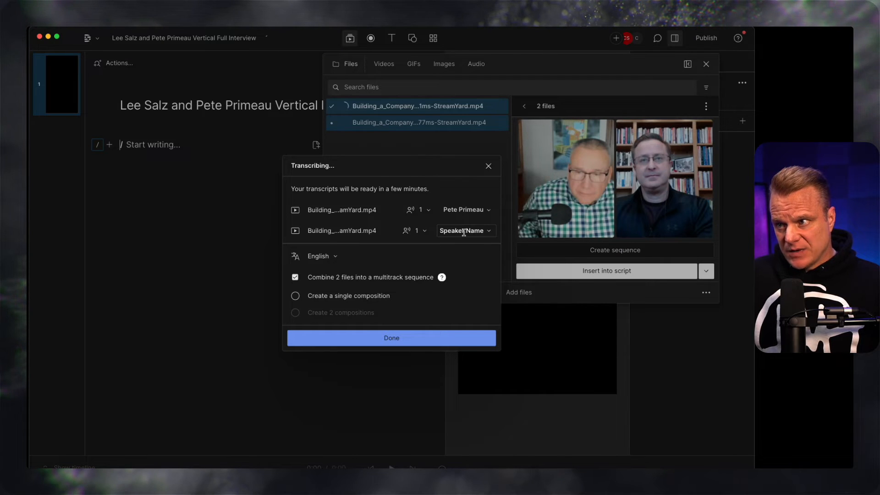
click(464, 230)
text(Lee Salz)
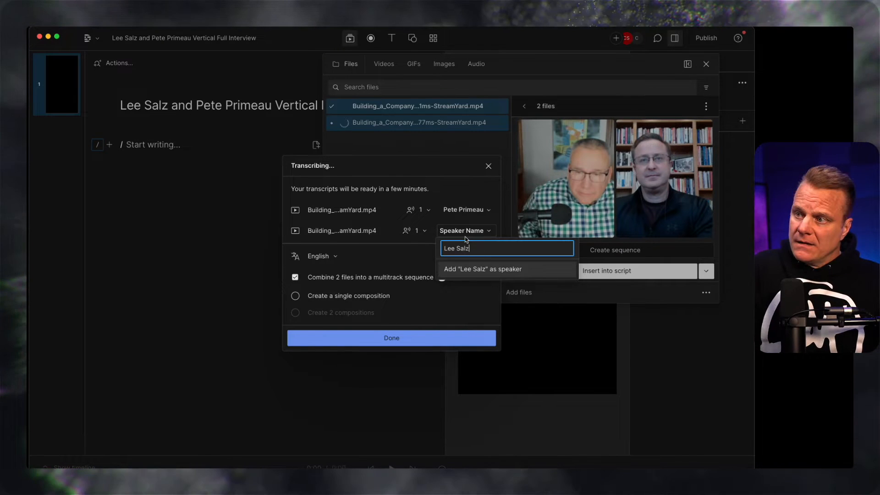
key(Return)
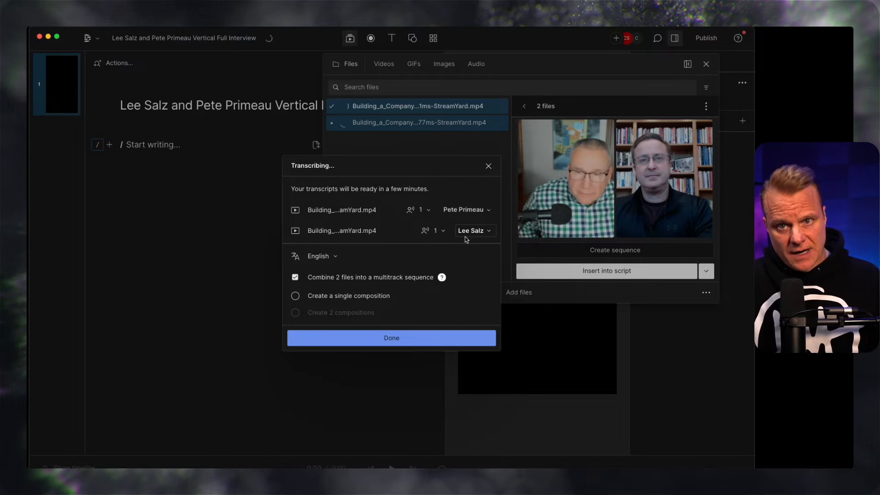
click(393, 337)
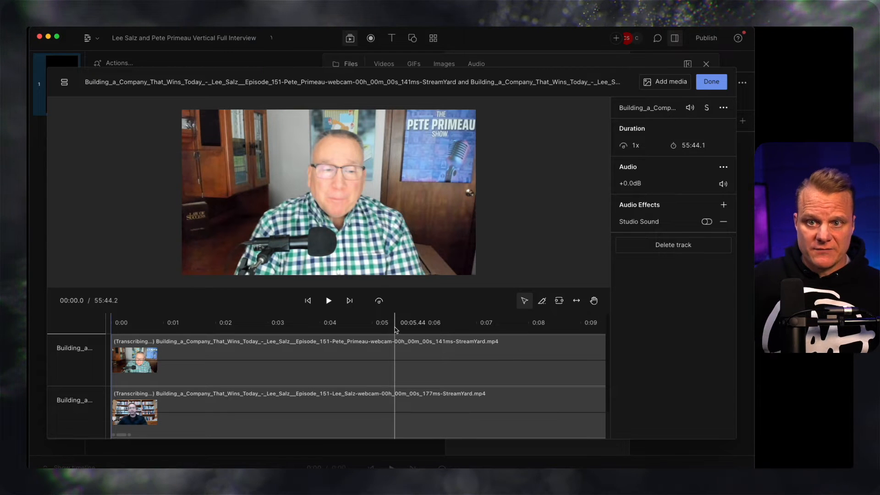
Enable Studio Sound on both speaker tracks of the multitrack sequence and finish editing the sequence.
click(392, 338)
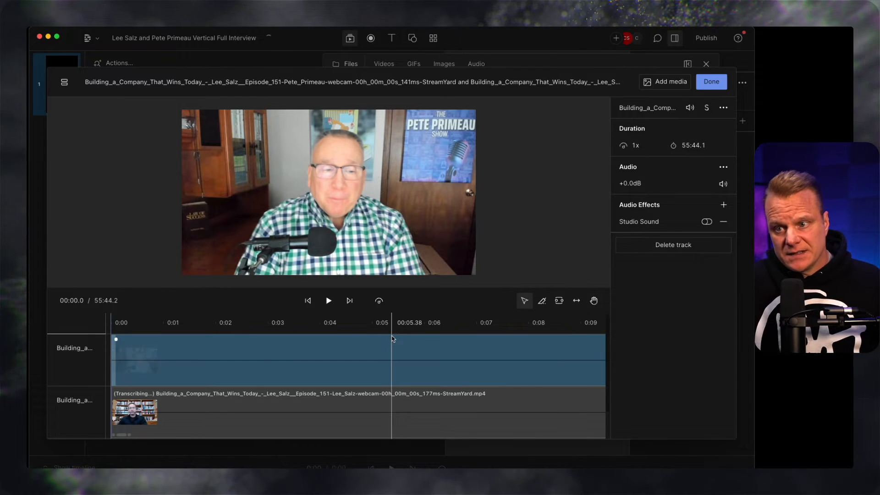
click(144, 401)
drag(136, 389, 106, 380)
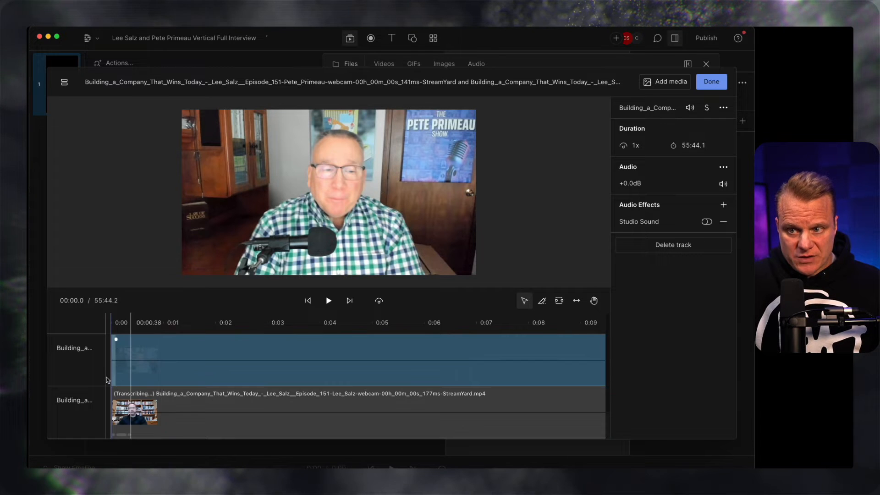
click(138, 399)
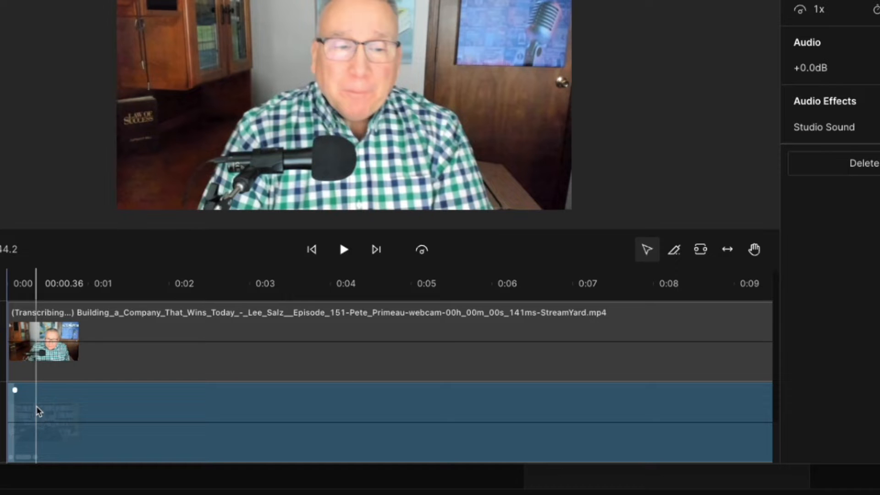
click(265, 282)
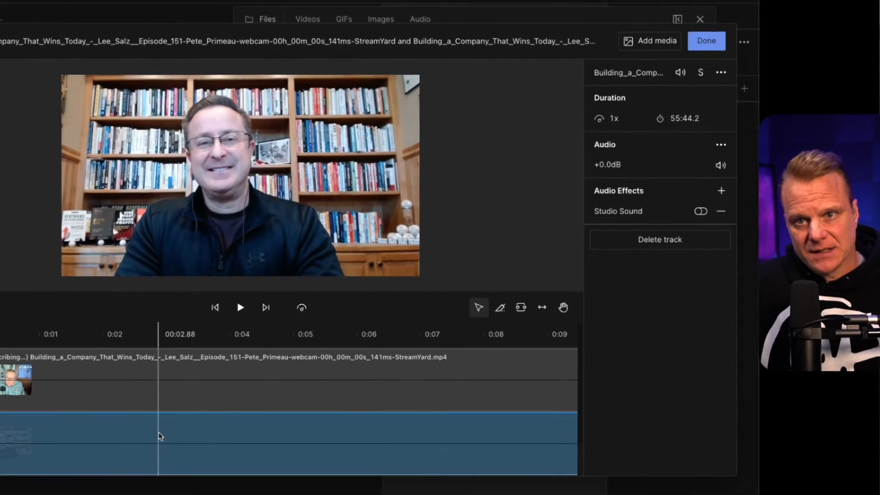
click(700, 212)
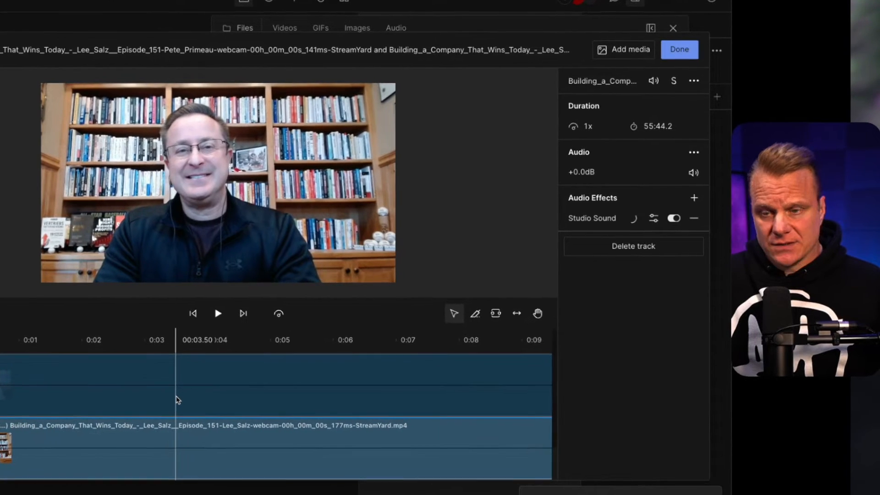
click(678, 48)
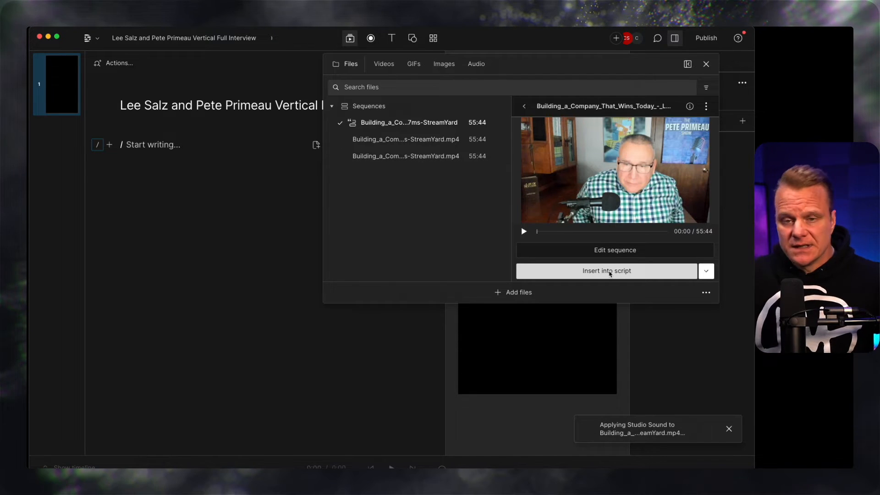
Insert the multitrack sequence of both interview recordings into the project script.
click(610, 271)
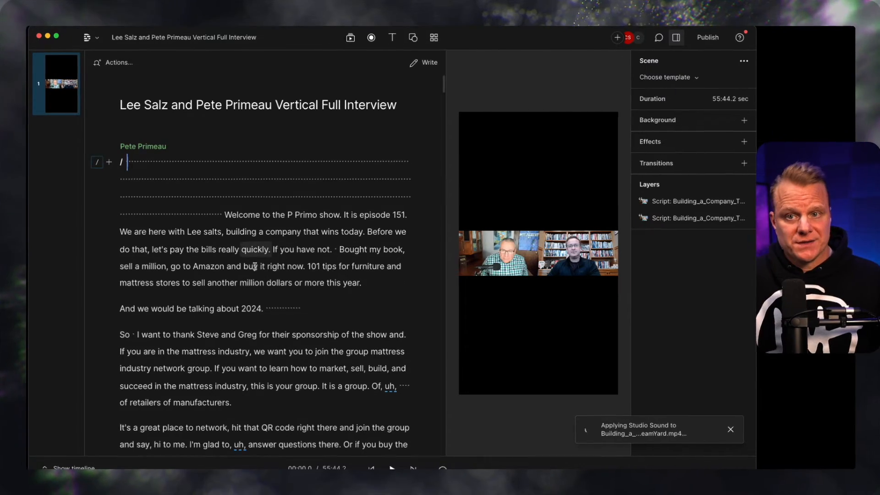
scroll(243, 257, down, 5)
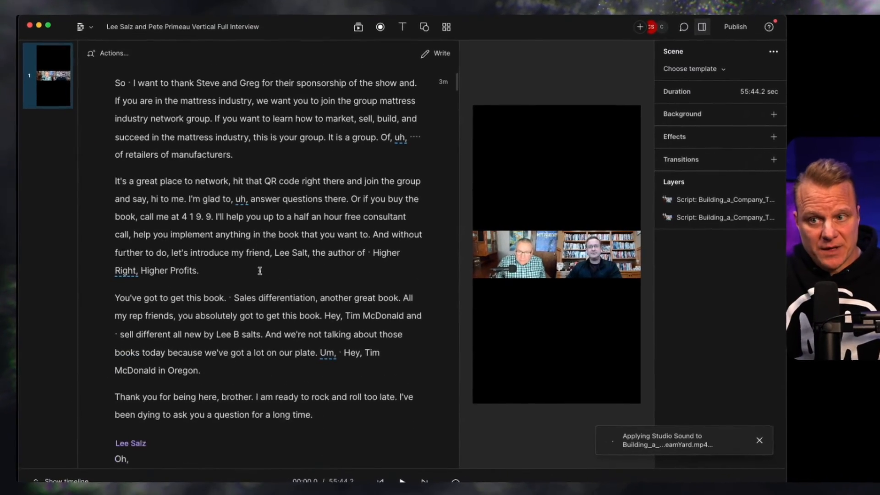
scroll(260, 271, up, 4)
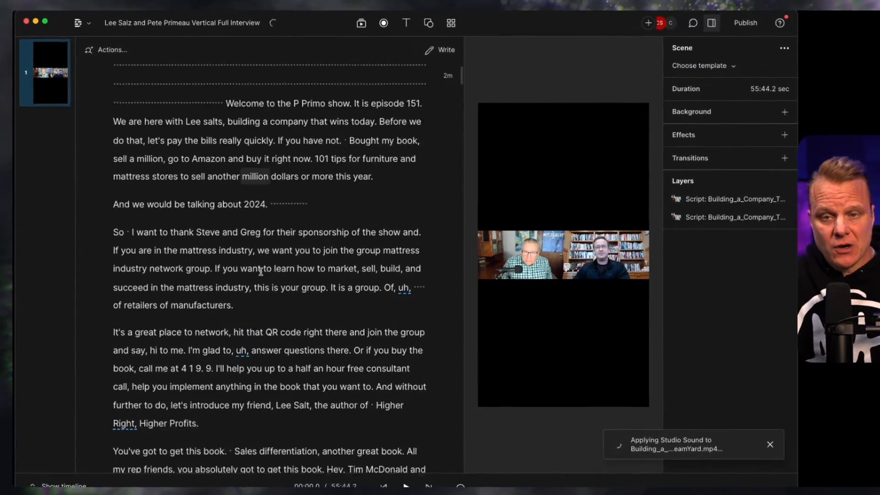
scroll(260, 271, down, 10)
scroll(264, 274, down, 2)
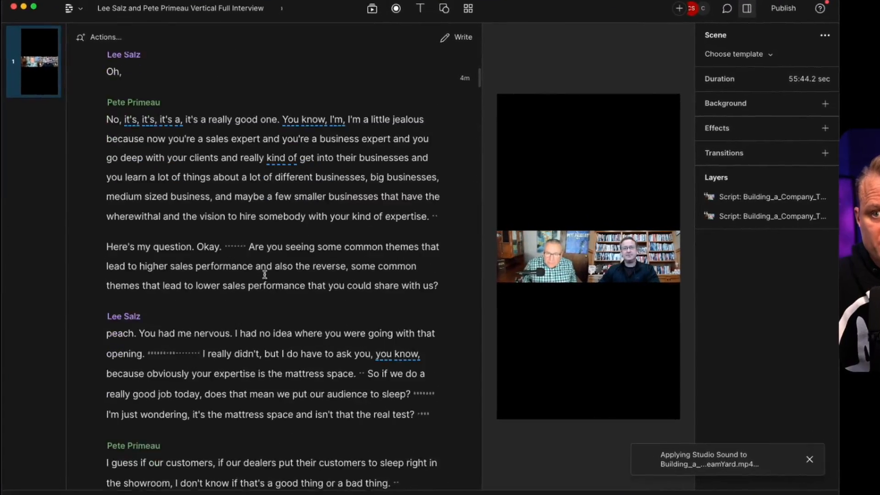
Look through the speaker-labelled transcript and return to its beginning, placing the cursor at the start of the script.
scroll(265, 275, up, 15)
scroll(267, 275, down, 12)
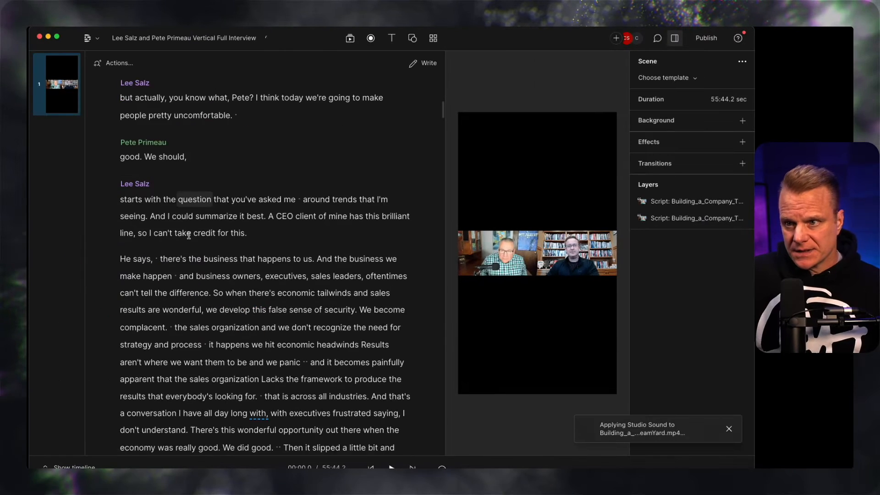
scroll(189, 235, down, 2)
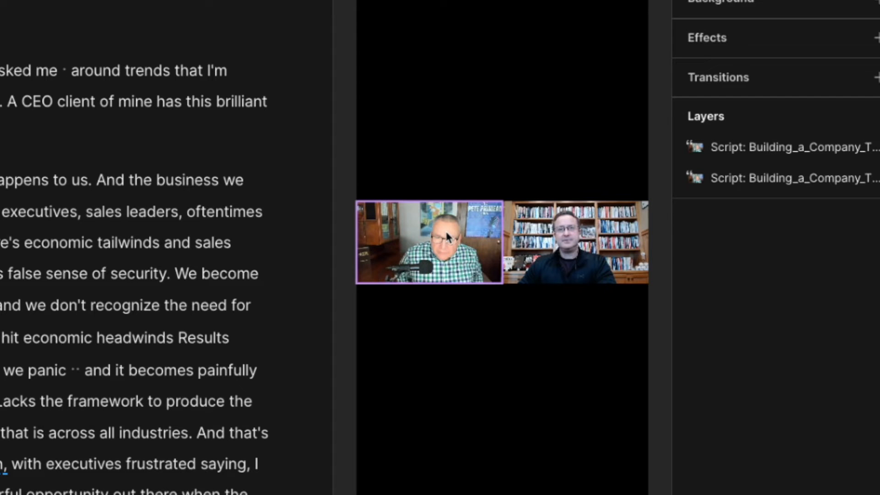
scroll(232, 211, up, 20)
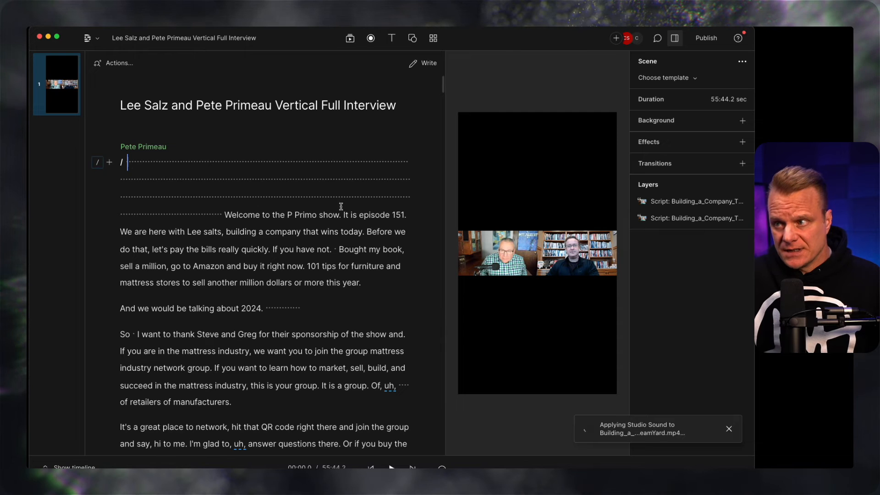
text(/)
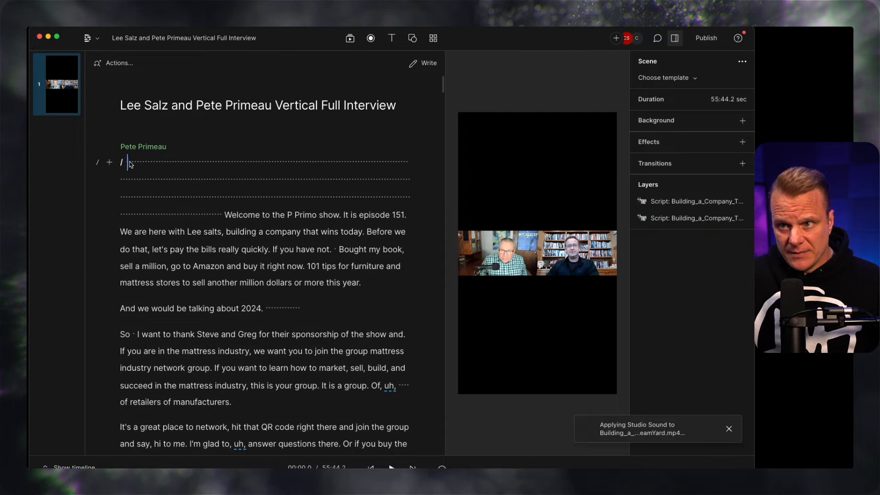
click(130, 163)
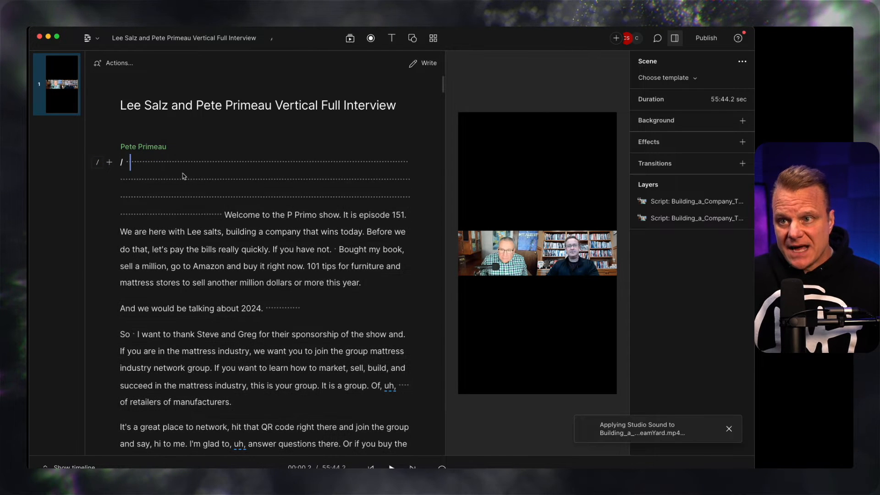
click(129, 163)
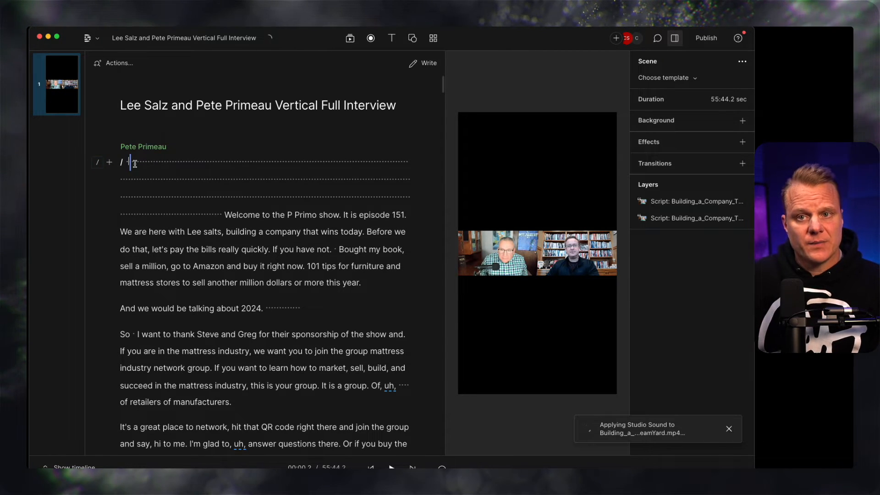
Enlarge the clip of the speaker in the checked shirt across the frame's full width, keeping him centred horizontally.
click(503, 262)
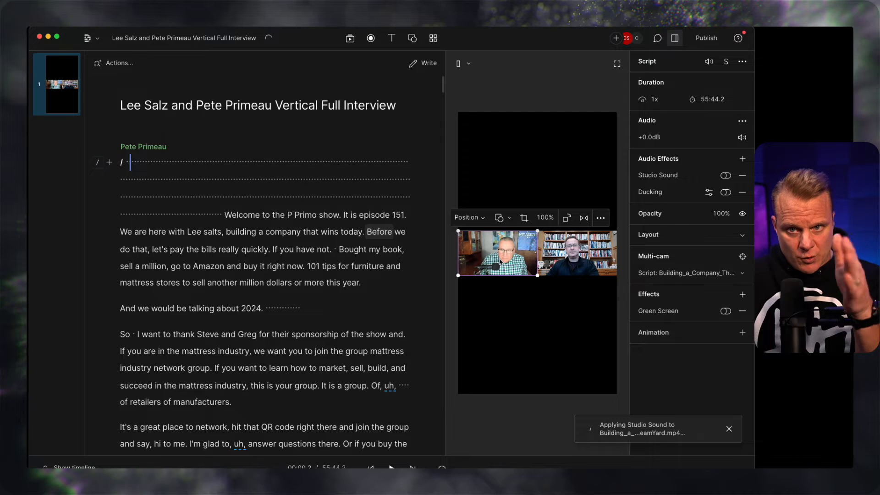
drag(505, 252, 504, 124)
drag(432, 150, 354, 227)
drag(584, 204, 681, 270)
drag(531, 247, 528, 321)
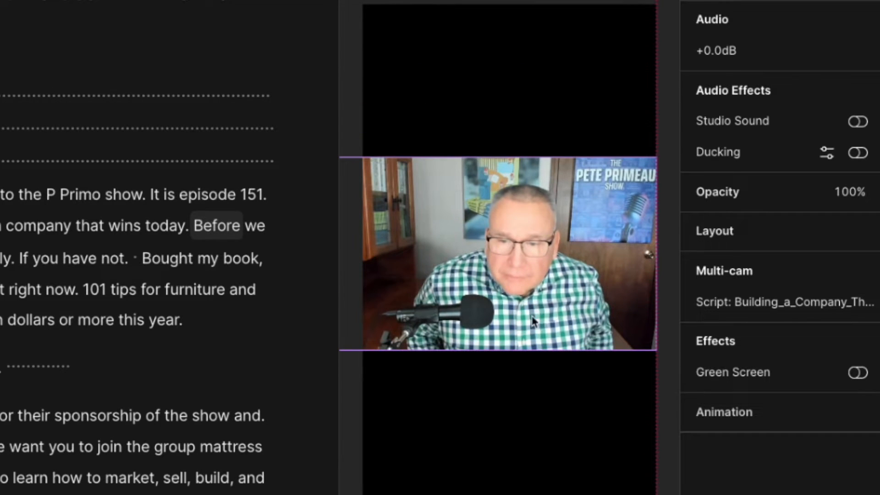
drag(657, 353, 673, 362)
drag(538, 301, 528, 305)
drag(632, 337, 631, 337)
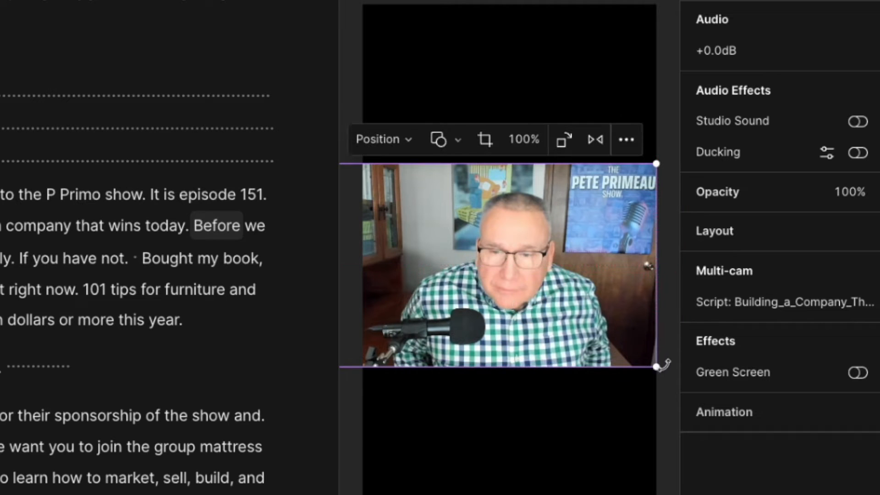
drag(656, 367, 677, 378)
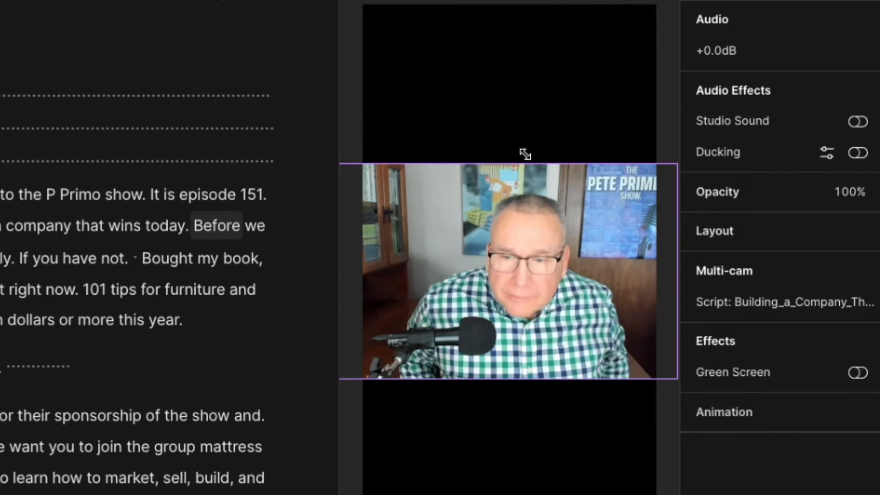
Scale the checked-shirt speaker's clip up to fill the entire height of the vertical frame and keep his face in view.
drag(511, 161, 517, 36)
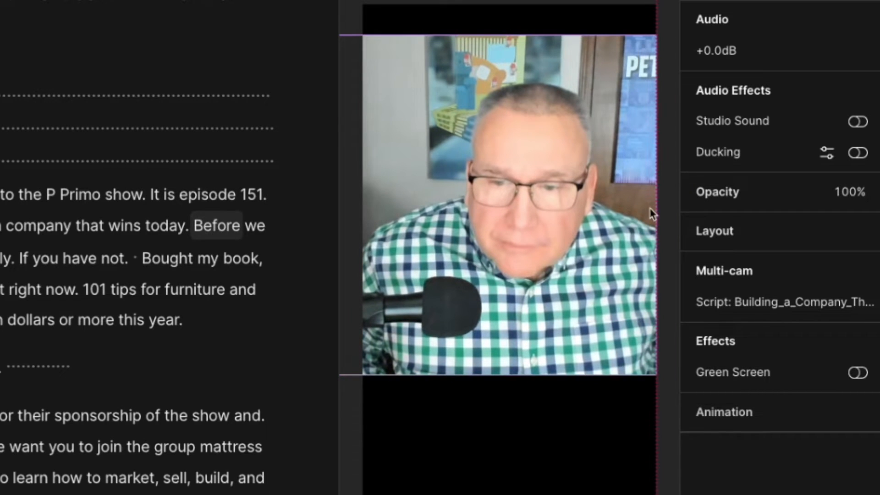
drag(655, 222, 607, 221)
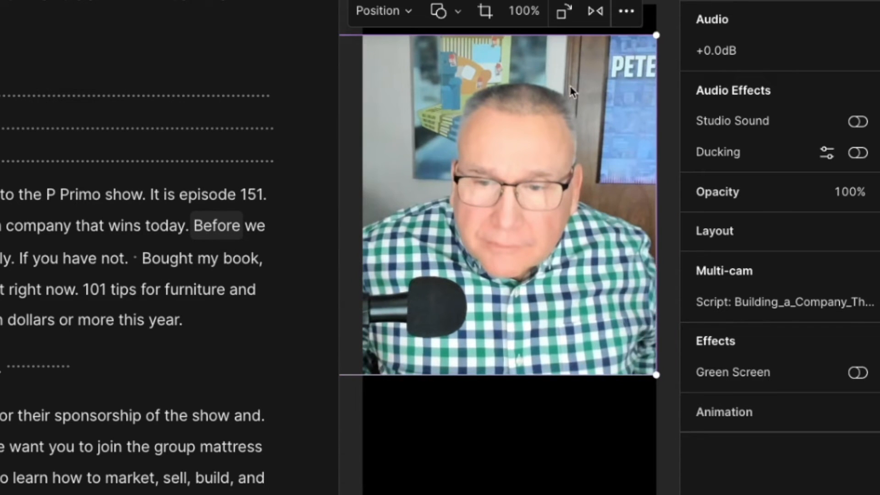
drag(575, 37, 576, 2)
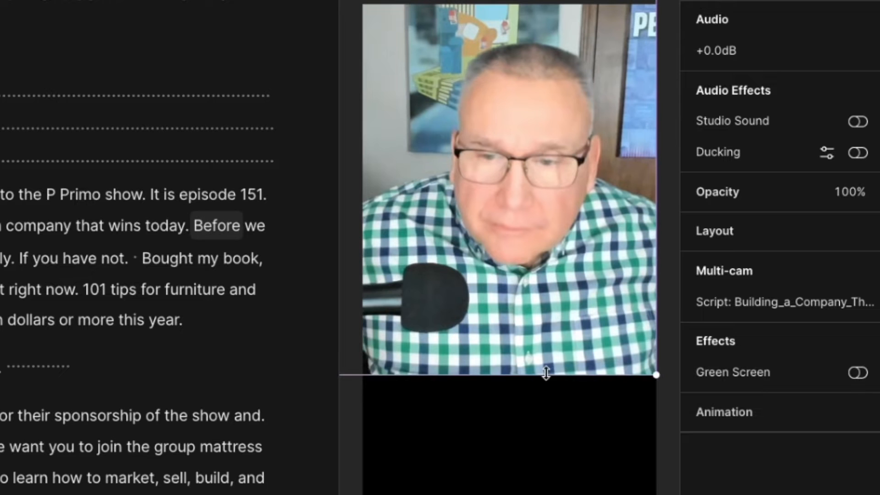
drag(517, 379, 521, 494)
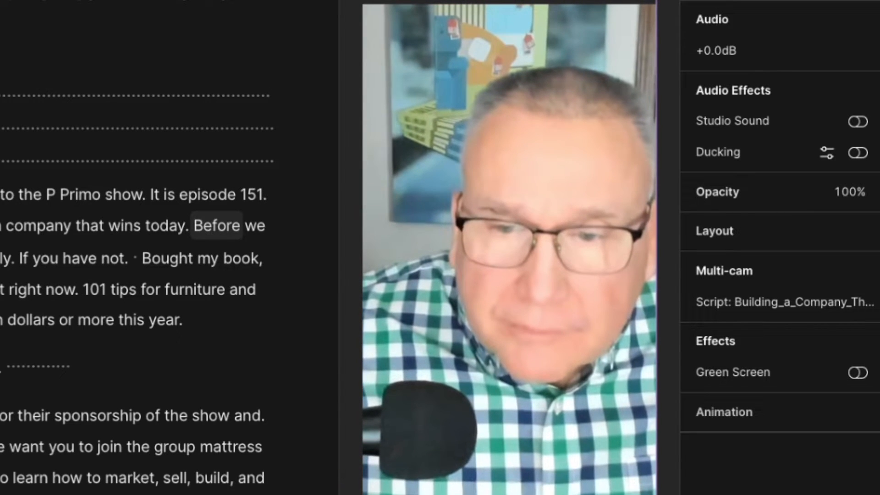
drag(578, 406, 580, 452)
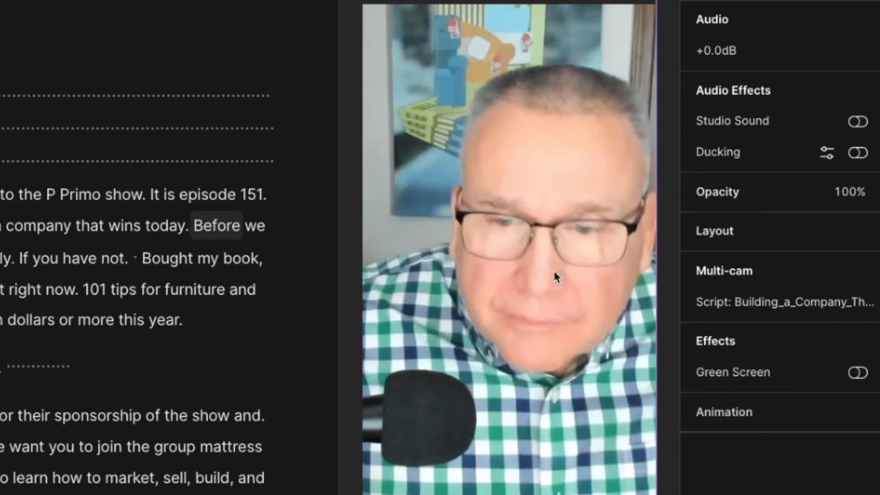
Send the full-frame clip of the checked-shirt speaker to the back of the layer order.
right_click(464, 236)
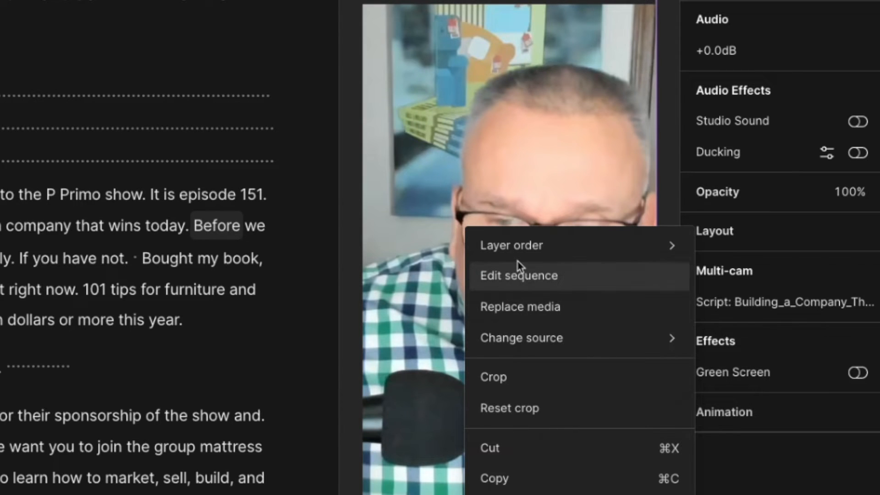
mouse_move(520, 252)
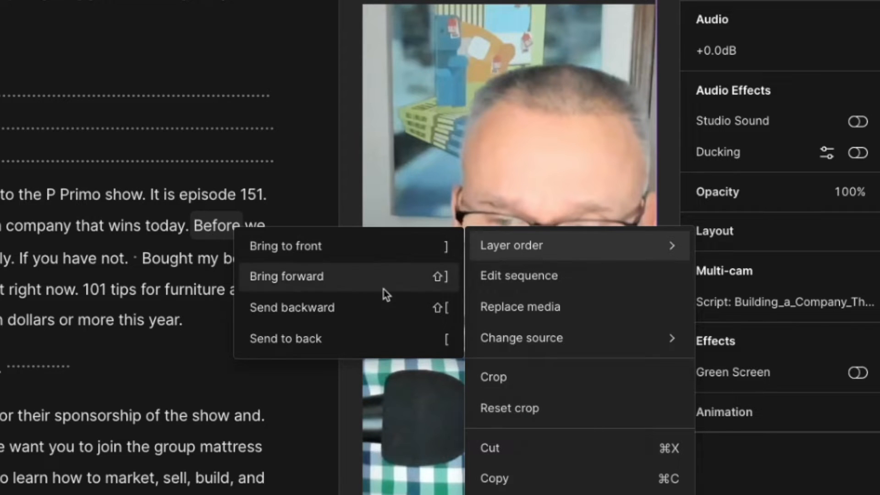
click(380, 341)
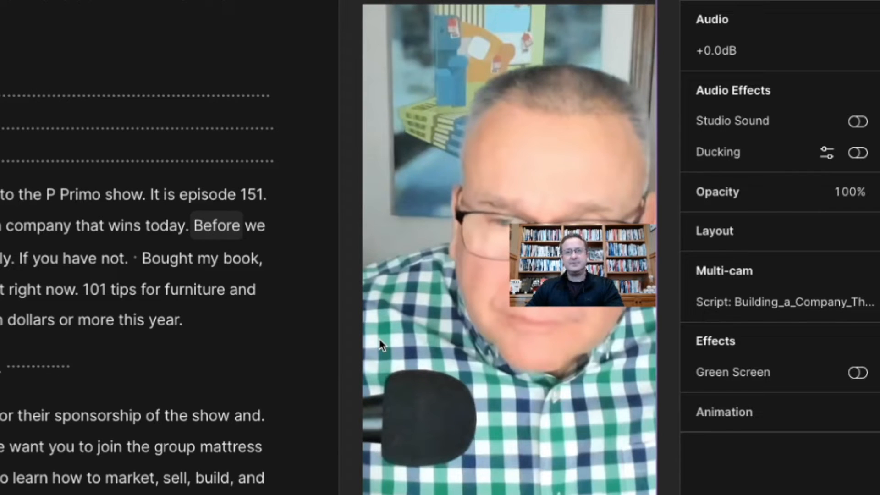
Move the clip of the speaker by the bookshelves toward the middle and enlarge it to span the frame's full width.
click(580, 259)
drag(580, 259, 524, 243)
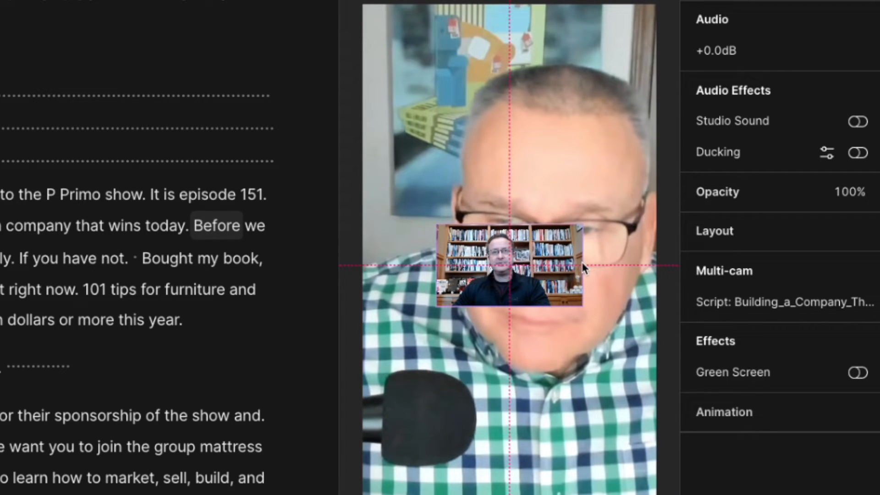
drag(583, 268, 583, 270)
drag(585, 232, 684, 186)
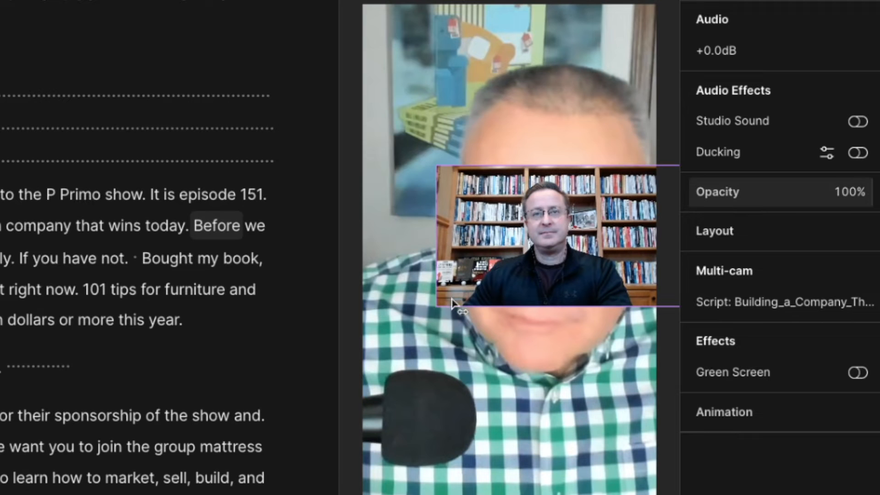
drag(436, 305, 347, 357)
drag(555, 293, 566, 291)
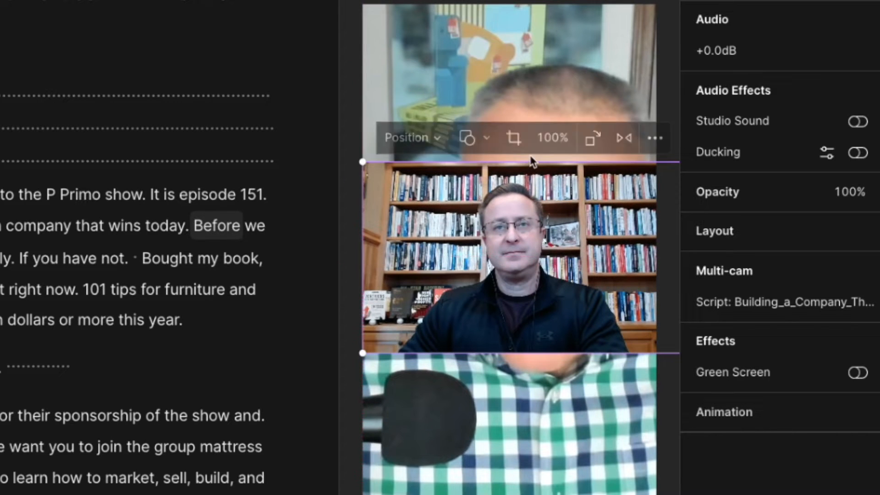
Scale the bookshelf speaker's clip up to the full height of the vertical frame and centre him in it.
drag(531, 160, 558, 1)
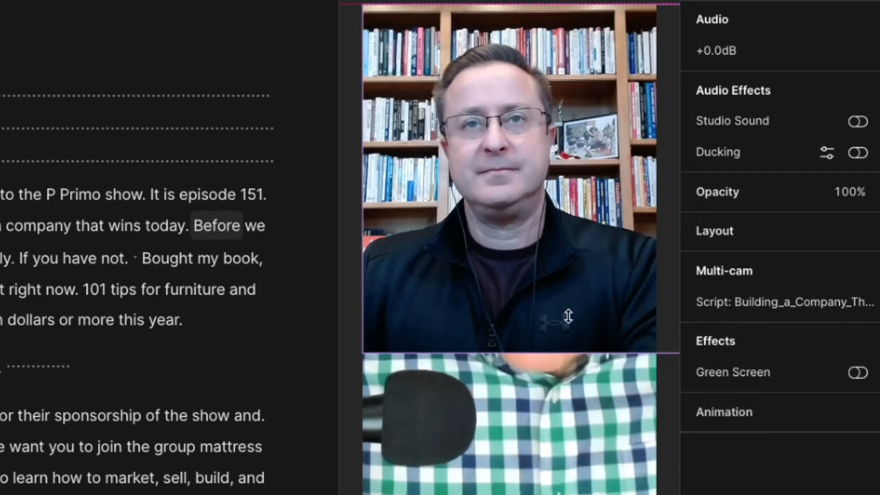
drag(570, 354, 576, 494)
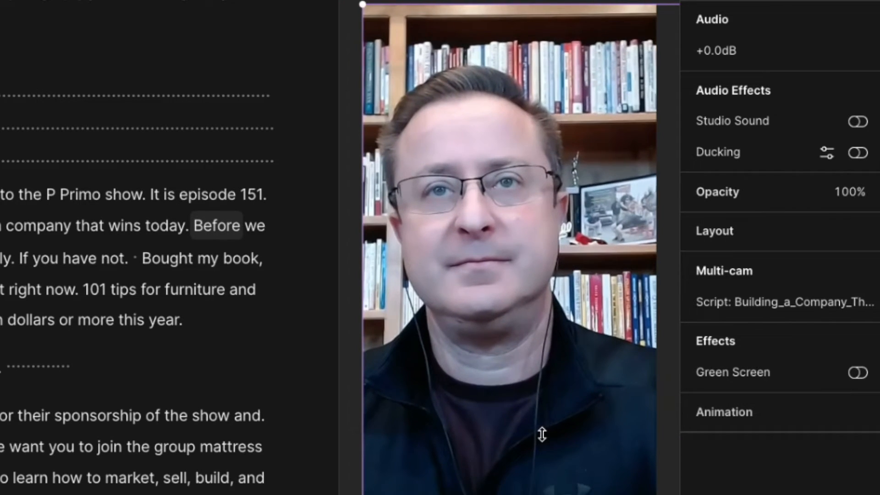
drag(367, 423, 339, 425)
drag(478, 393, 506, 384)
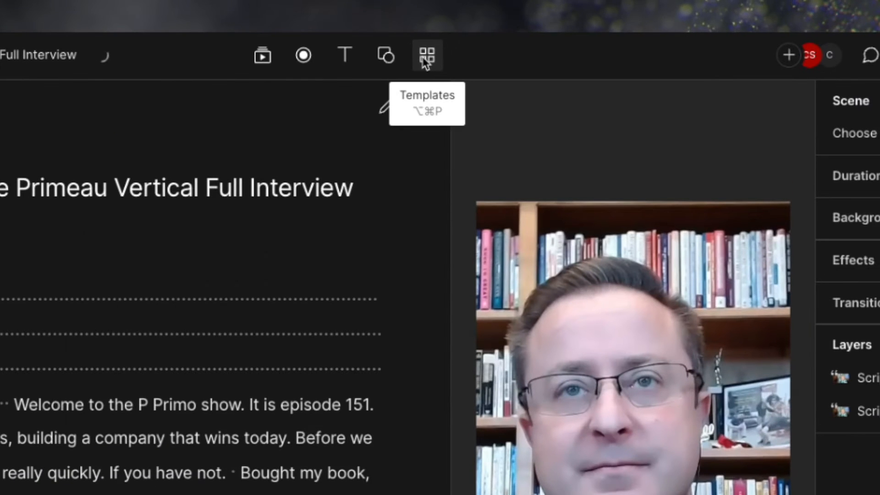
Add captions to the scene using the "Outline + yellow" caption template from the template gallery.
click(432, 39)
click(425, 57)
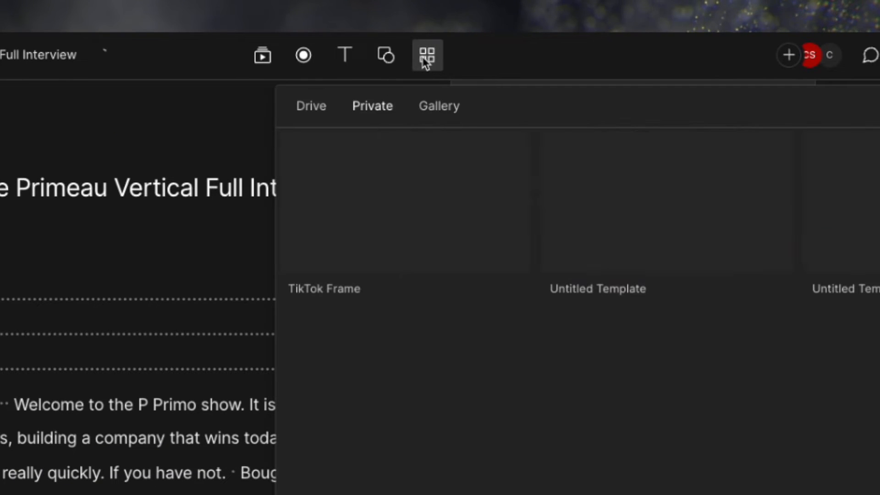
click(439, 110)
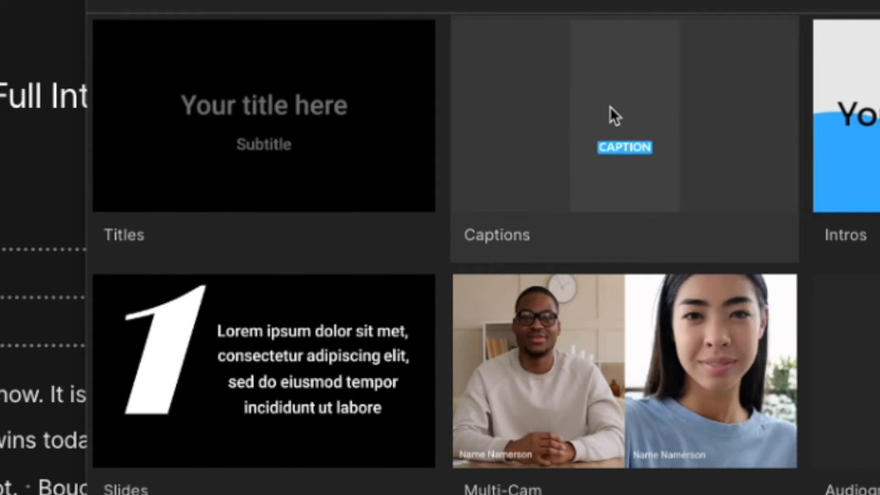
click(609, 107)
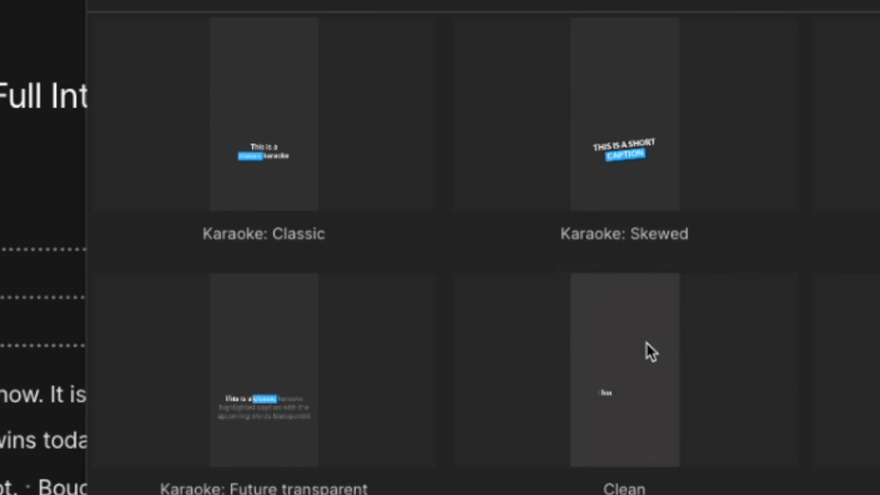
scroll(647, 350, down, 10)
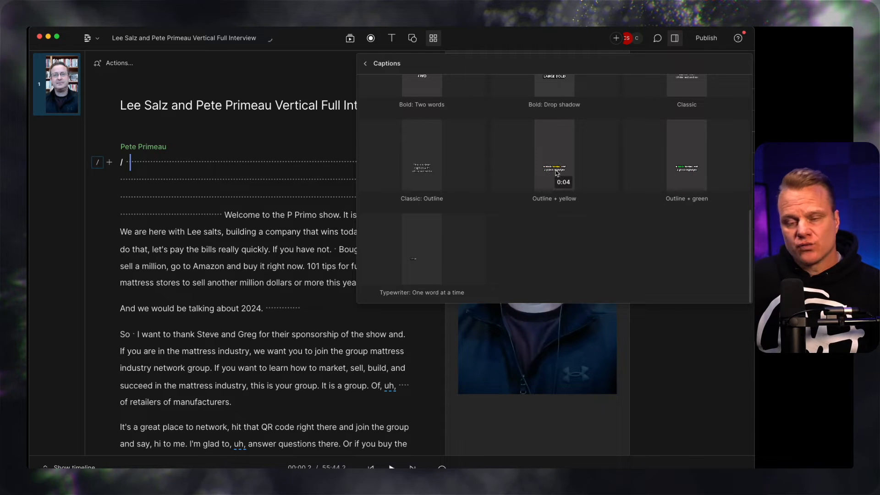
click(556, 182)
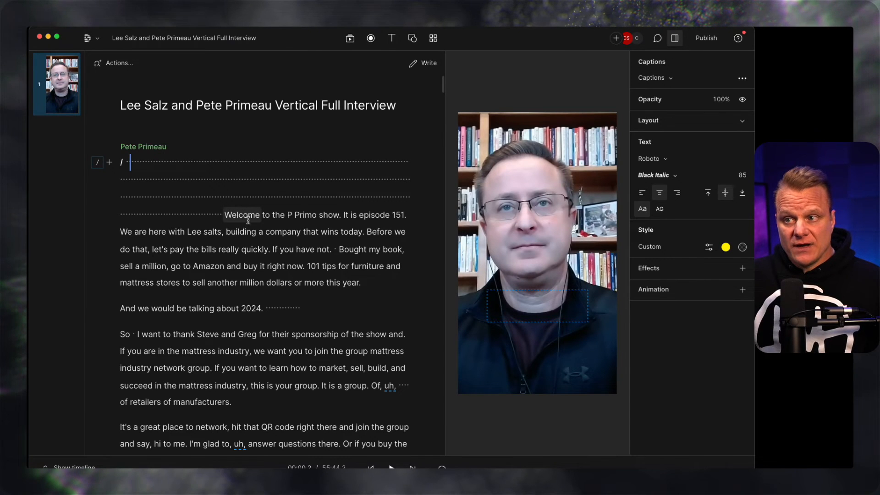
At the transcript phrase "this is your group", set the captions to uppercase and their spoken-word highlight colour to blue, 00aaff.
click(248, 220)
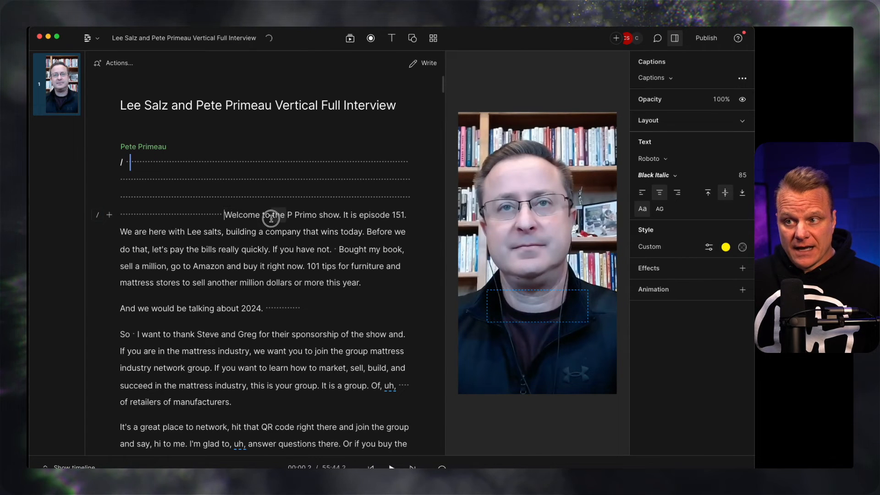
scroll(272, 217, down, 3)
click(295, 262)
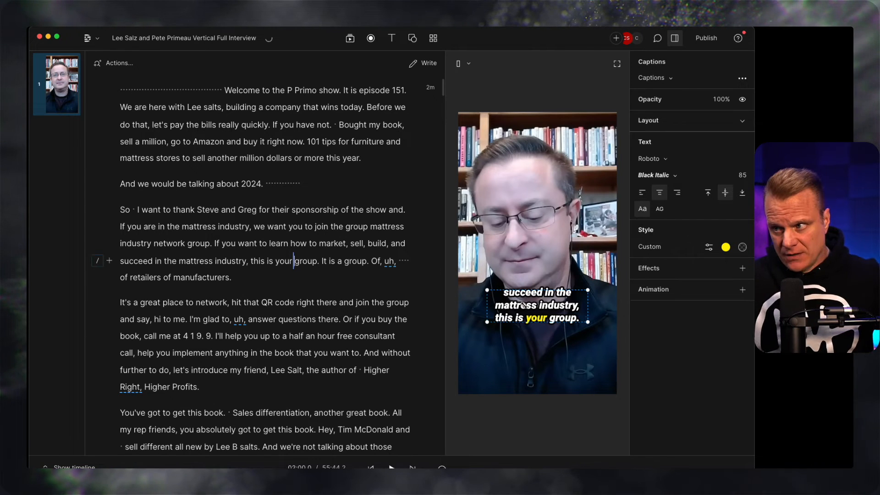
click(535, 307)
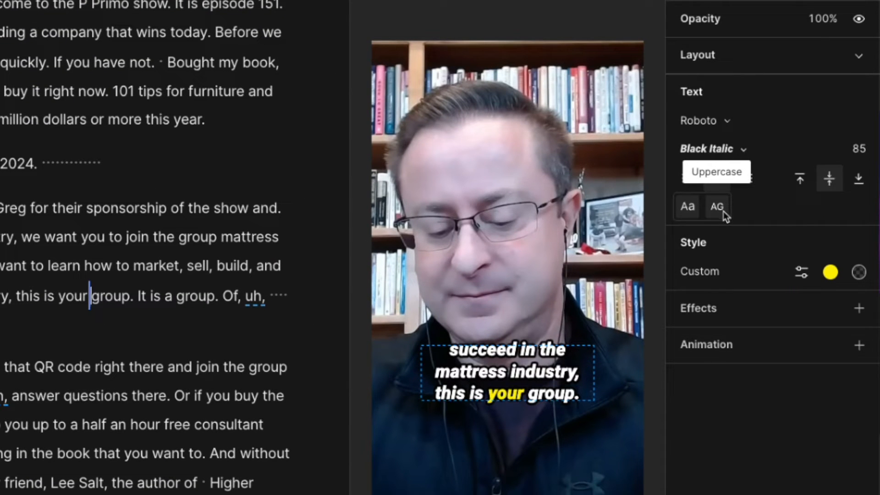
click(718, 208)
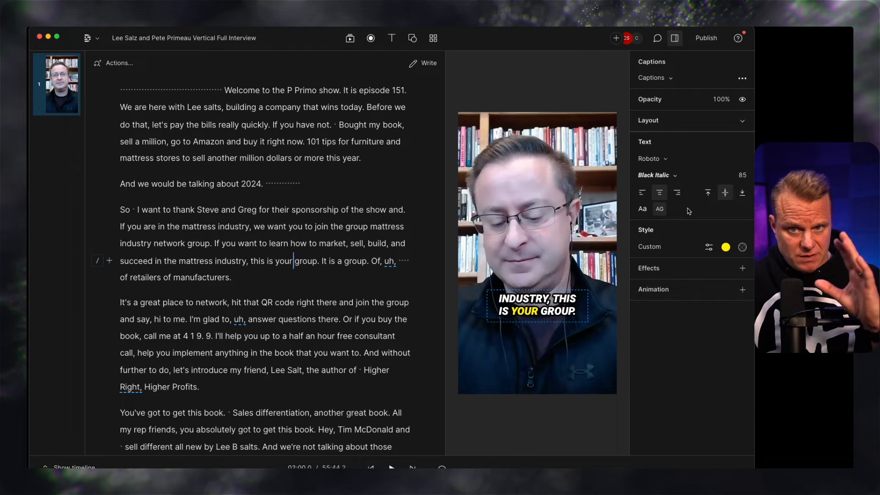
click(725, 248)
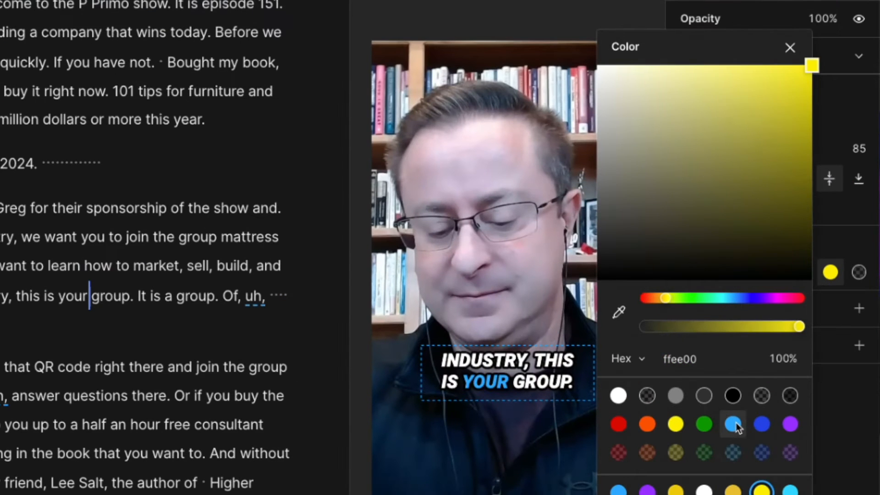
click(670, 335)
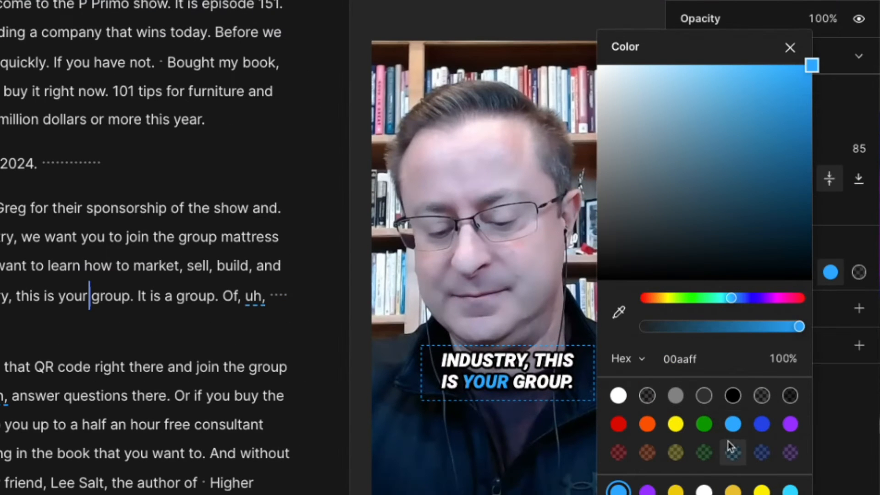
Set the captions' font to Agrandir and lower the caption block onto the bookshelf speaker's chest.
click(790, 48)
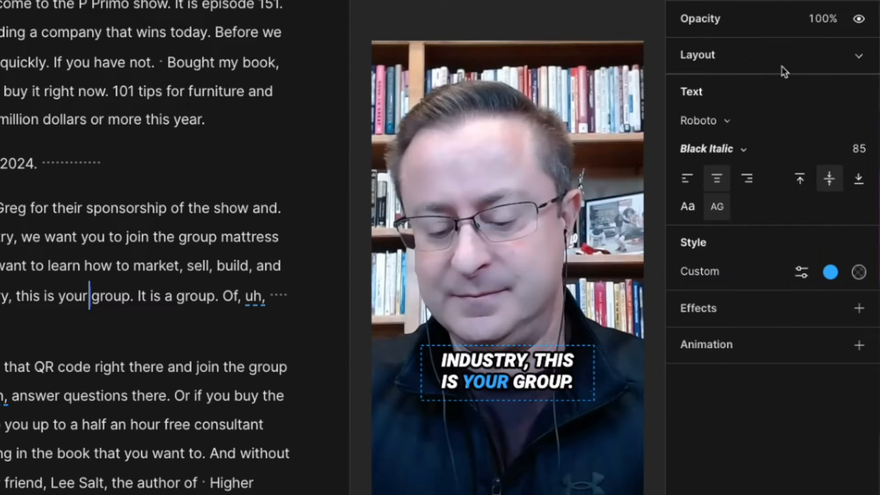
click(725, 123)
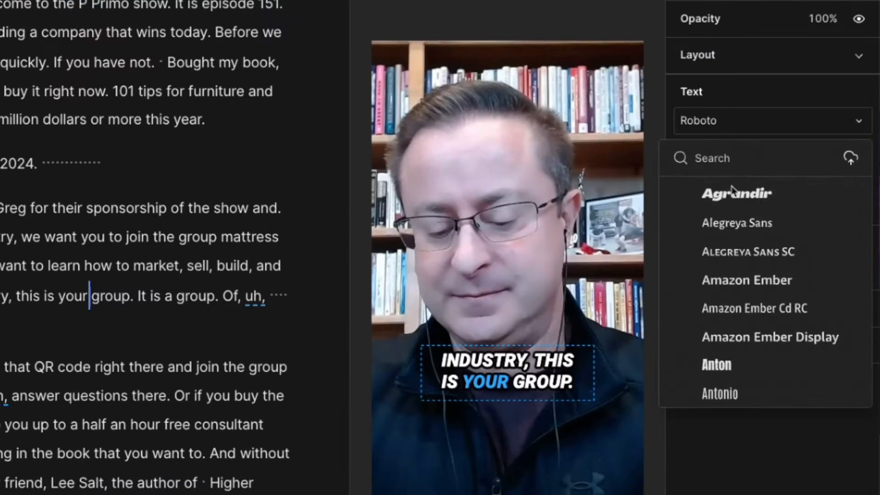
click(729, 195)
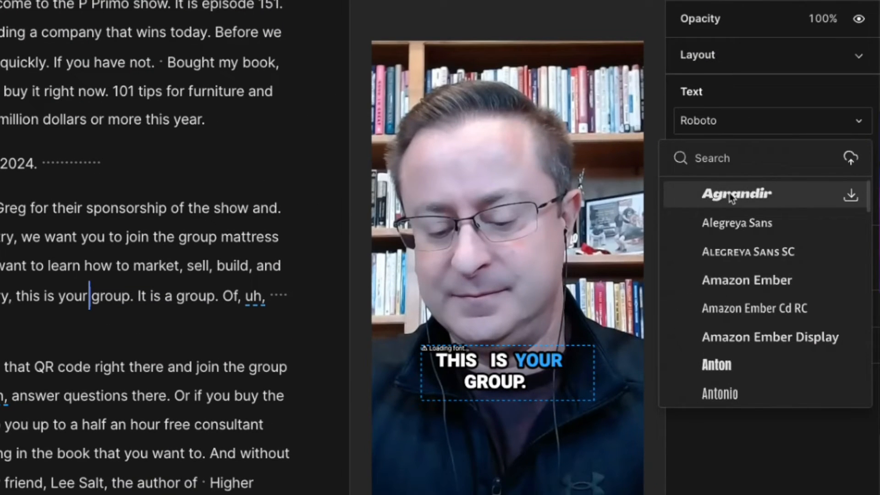
click(753, 151)
click(753, 152)
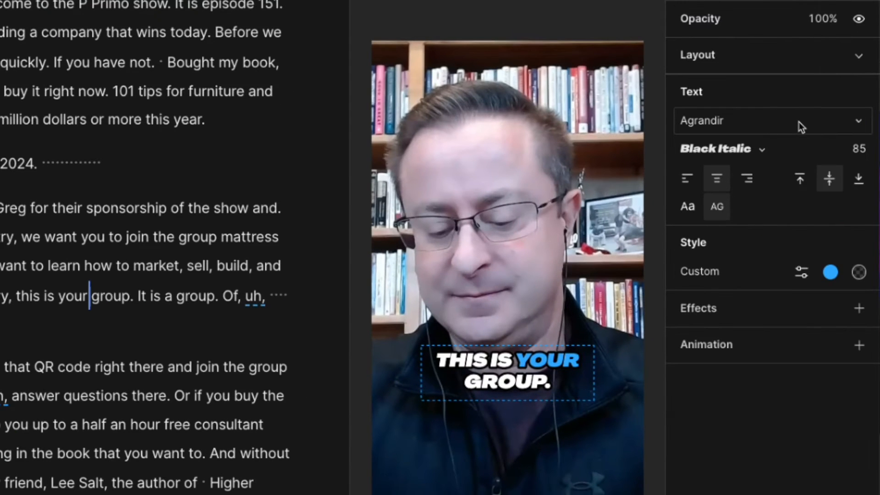
click(705, 160)
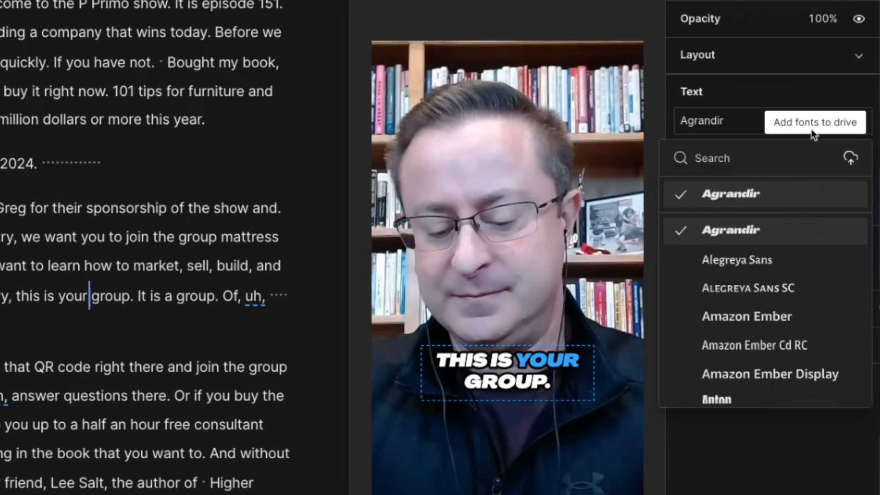
click(799, 94)
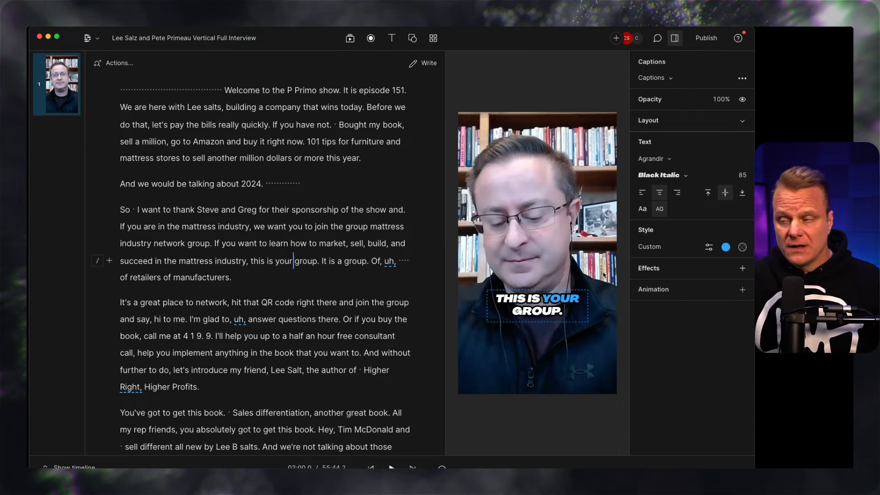
drag(535, 310, 535, 338)
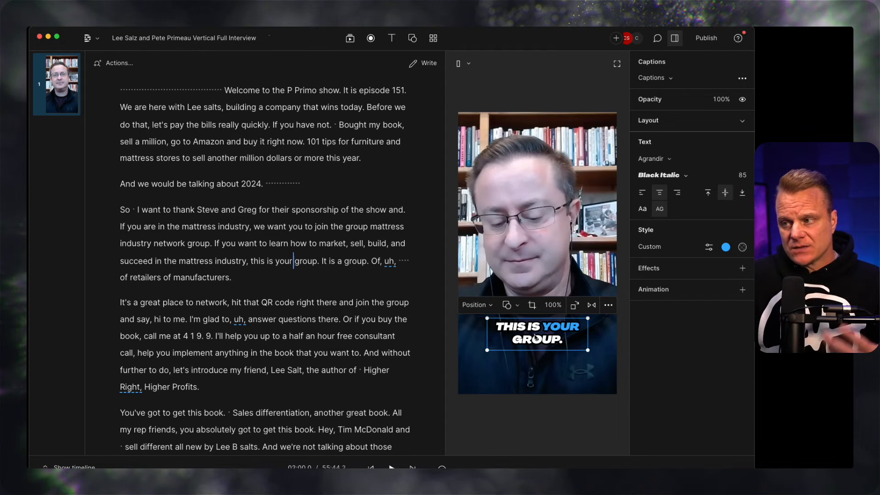
At the transcript phrase "the vision to hire somebody", send the bookshelf speaker's clip to the back of the layer order.
scroll(330, 256, down, 1)
scroll(331, 255, up, 5)
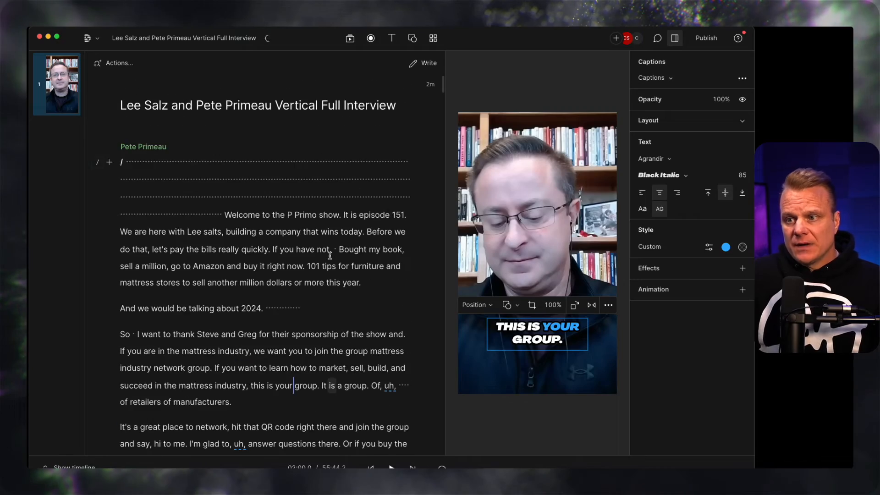
scroll(330, 255, down, 15)
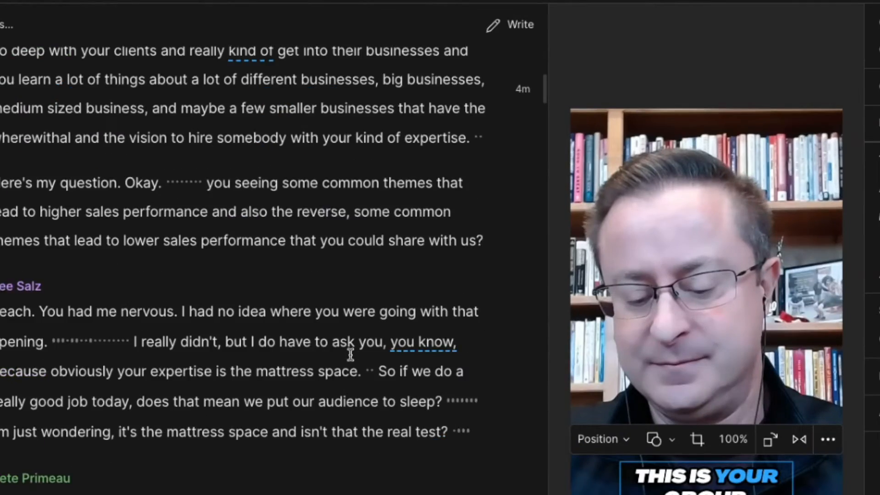
scroll(351, 353, up, 2)
click(160, 275)
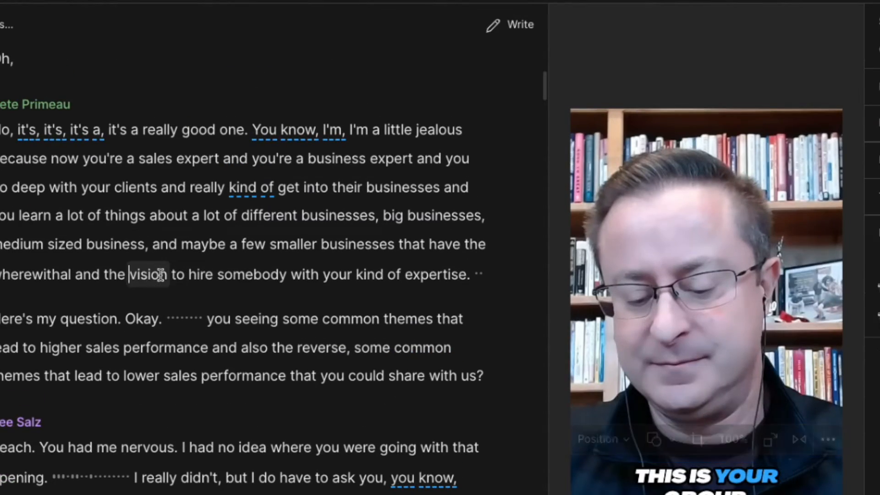
mouse_move(682, 342)
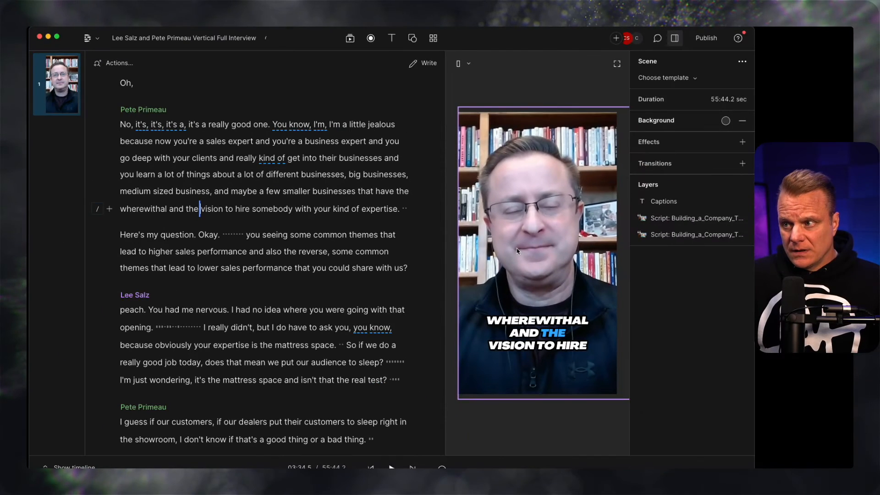
right_click(518, 251)
mouse_move(549, 255)
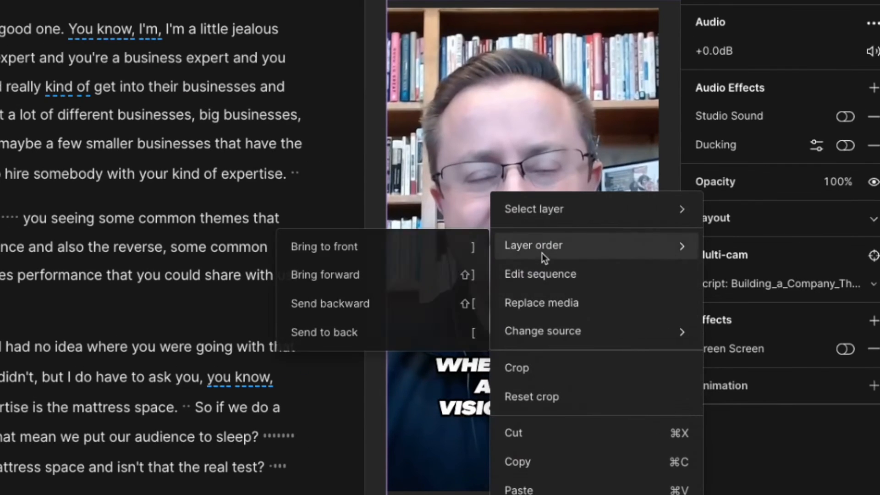
click(374, 337)
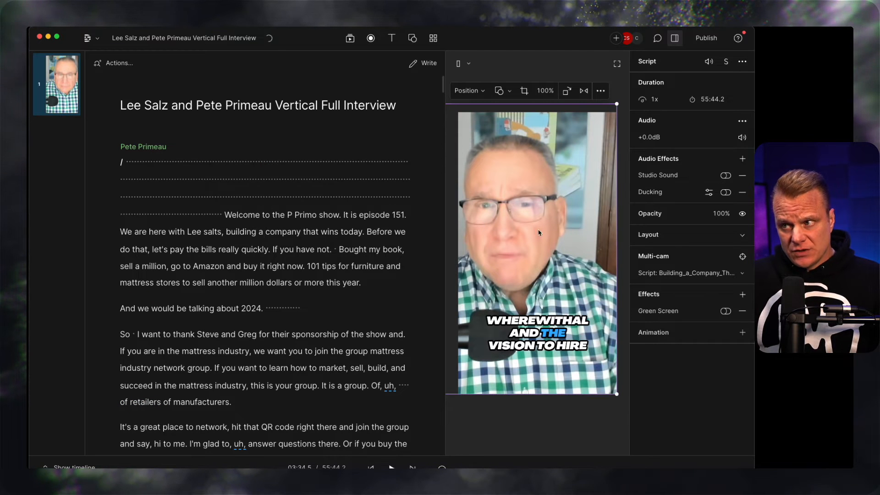
Shift the checked-shirt speaker's clip slightly to the right to centre him and check the framing at the transcript phrase "saying, I don't understand".
click(126, 162)
click(513, 215)
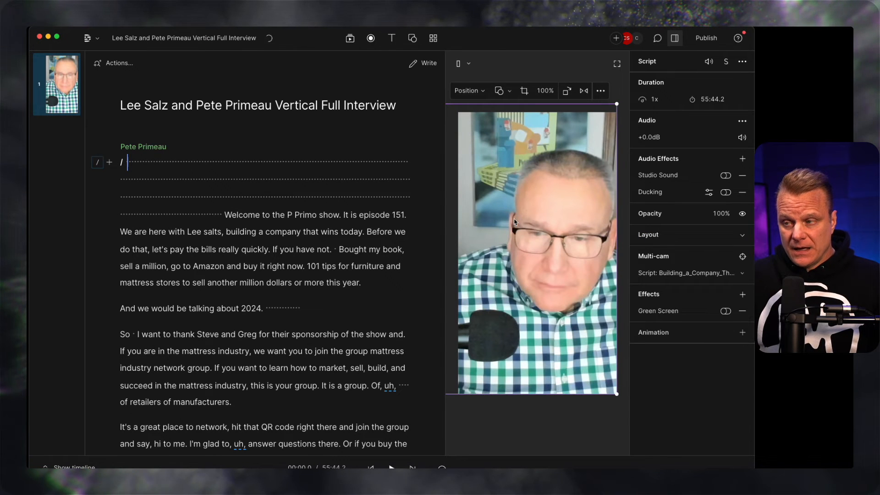
click(515, 222)
drag(521, 222, 539, 224)
scroll(314, 293, down, 20)
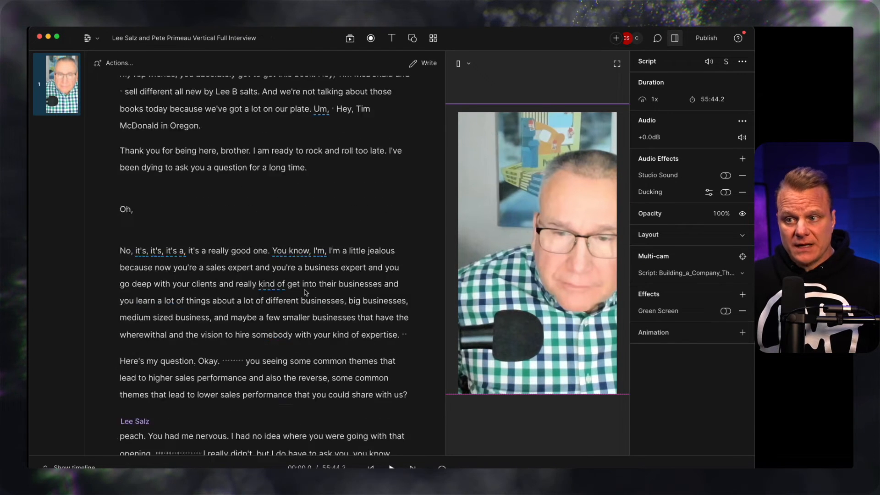
click(224, 233)
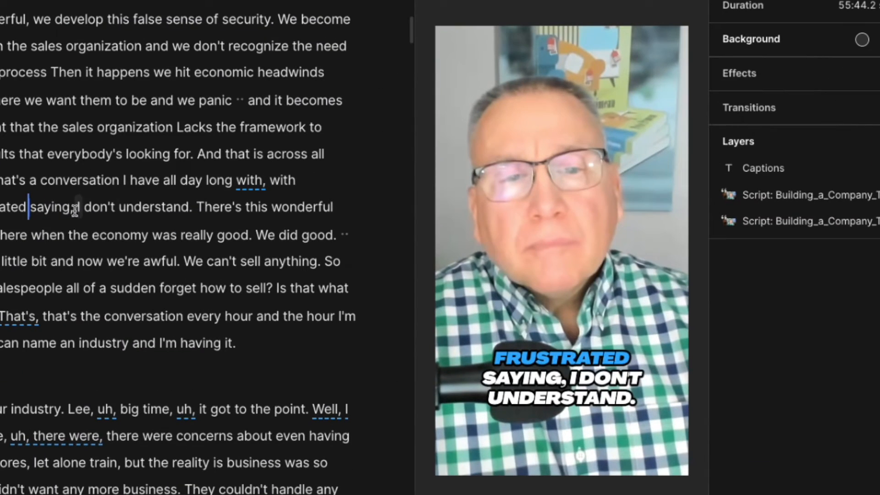
Return to the beginning of the transcript and split the interview into scenes by active speaker.
scroll(45, 190, up, 15)
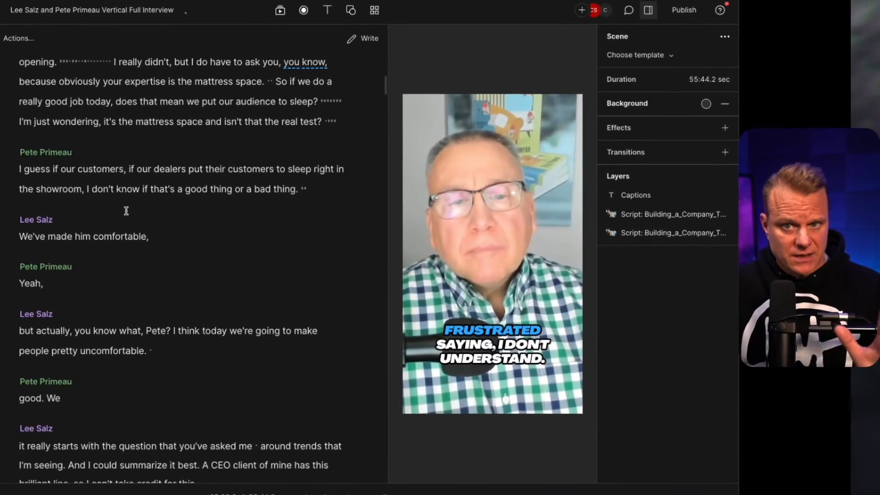
scroll(94, 209, up, 10)
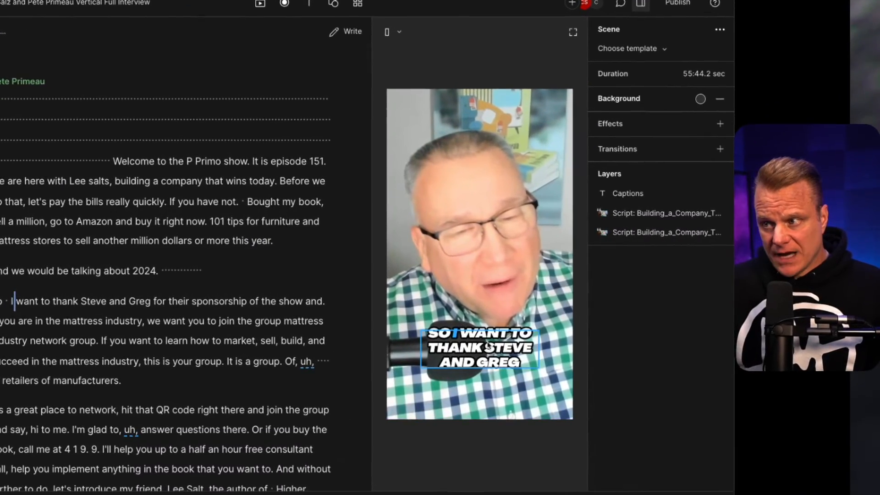
click(477, 346)
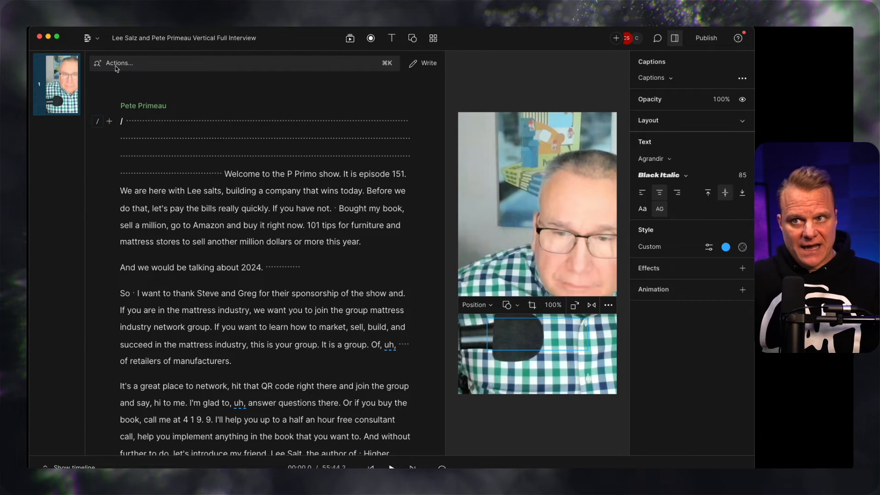
click(116, 64)
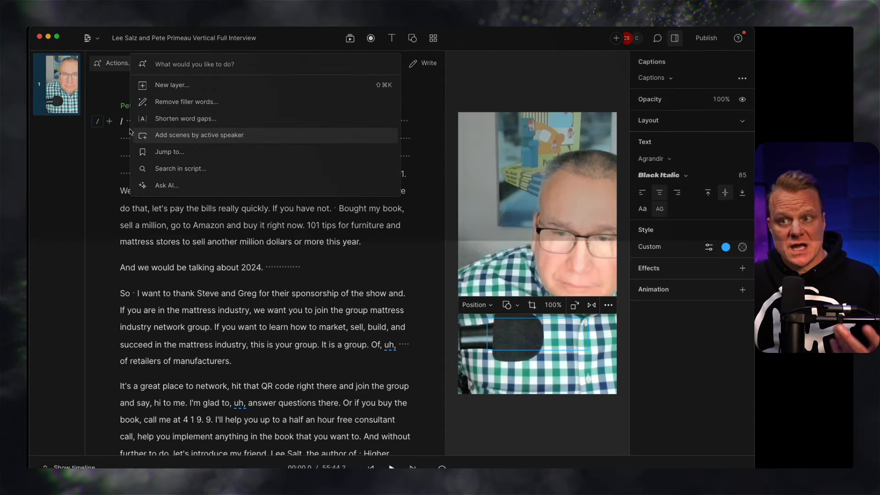
click(160, 139)
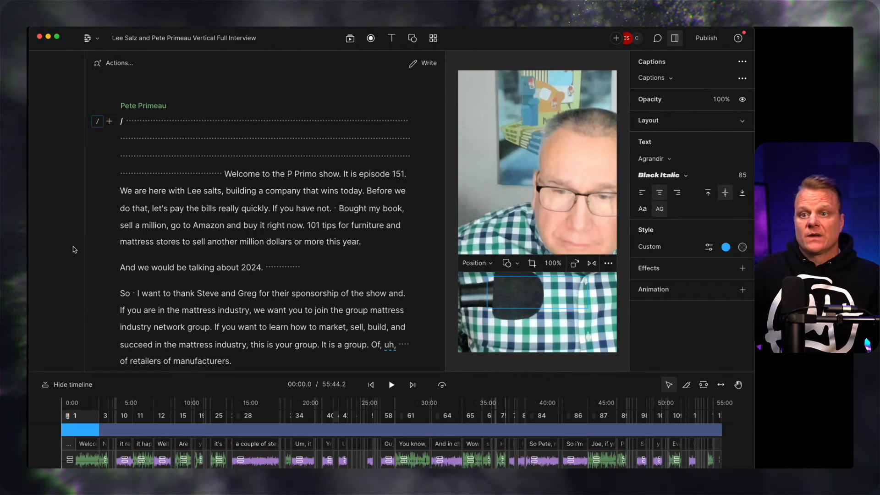
Look through the scene thumbnails and play scene 4 to check the speaker switching and captions.
scroll(74, 249, down, 7)
scroll(74, 250, up, 7)
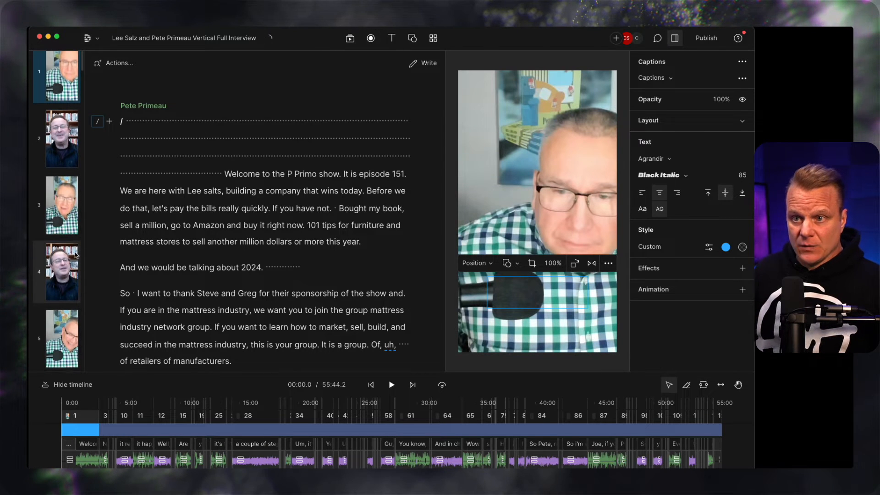
scroll(76, 255, down, 1)
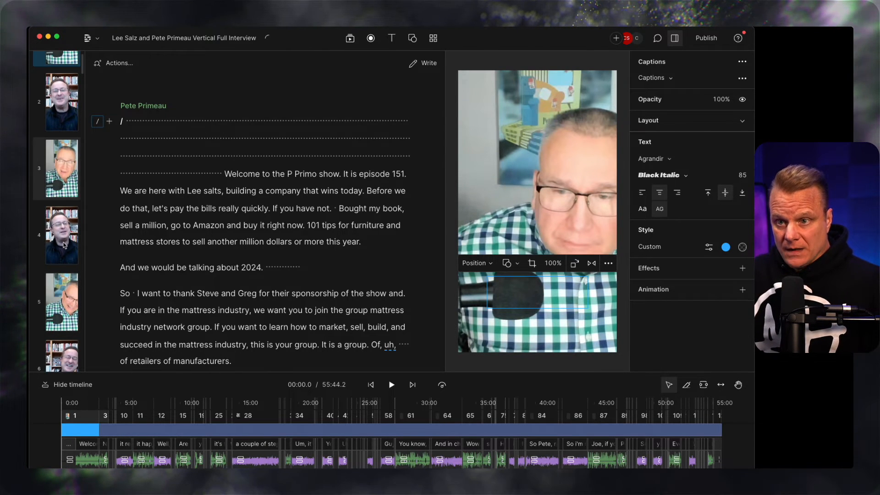
click(64, 245)
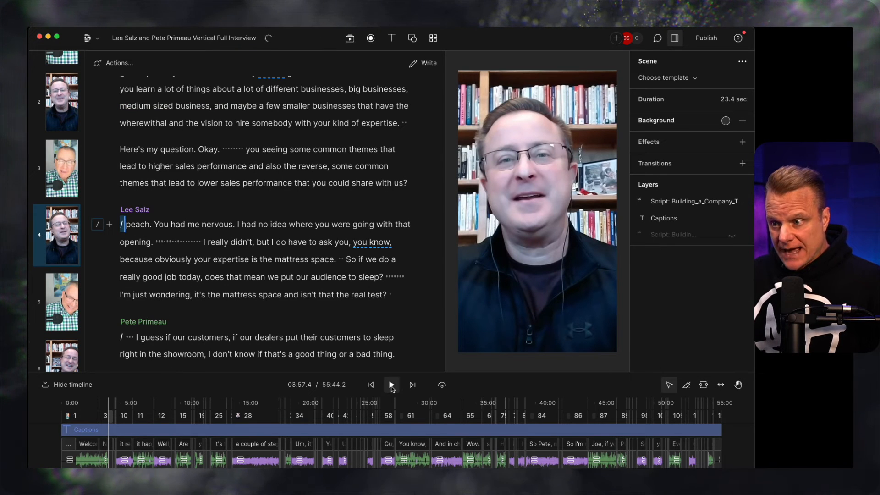
click(392, 385)
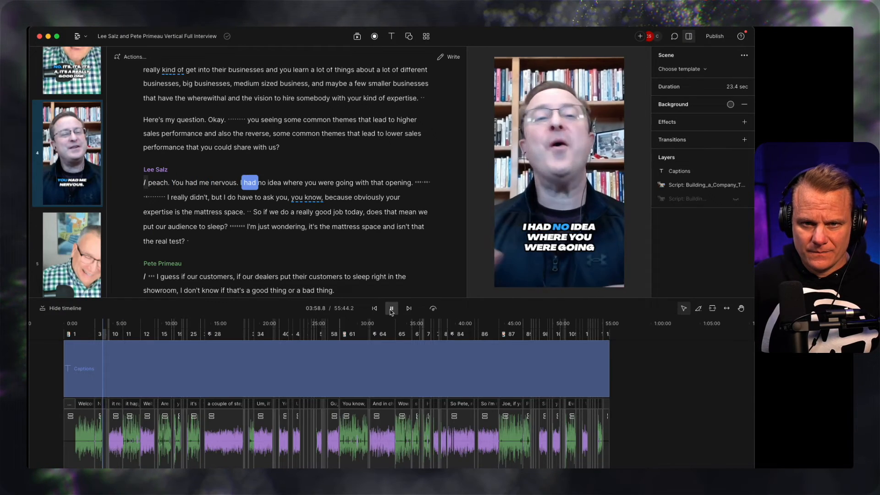
click(391, 309)
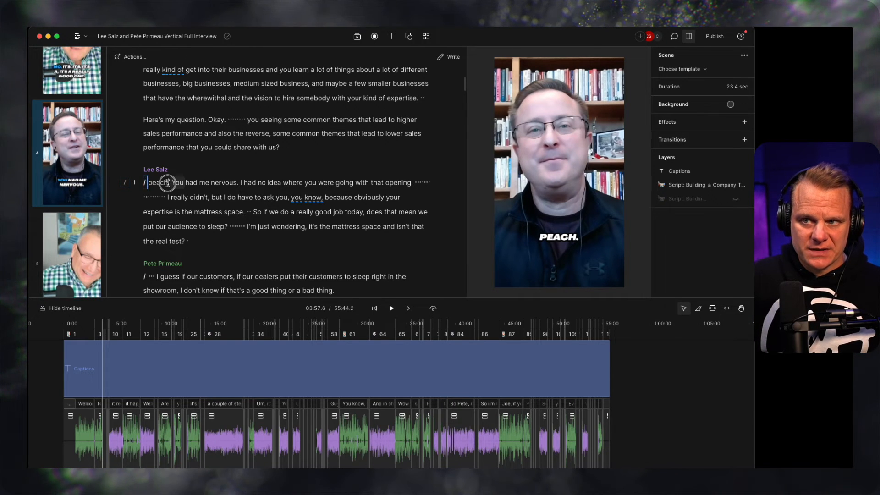
Correct the misheard word "peach" at the start of scene 4 to the host's first name.
double_click(168, 182)
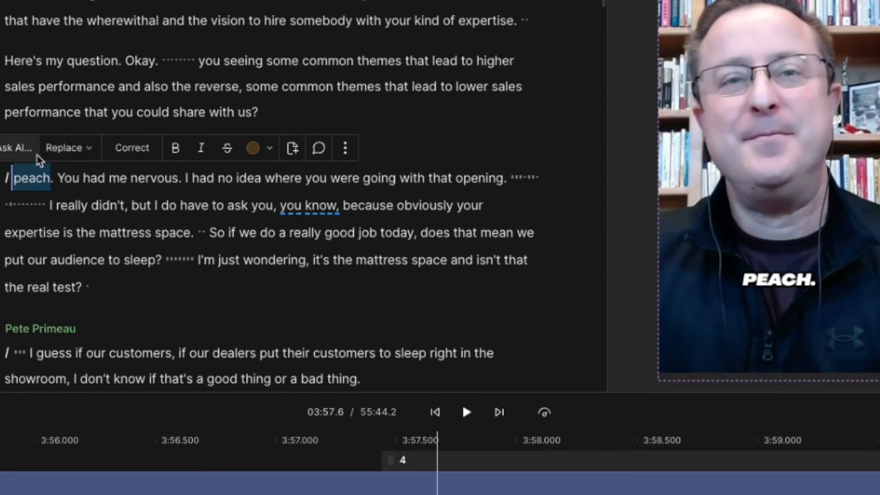
click(130, 149)
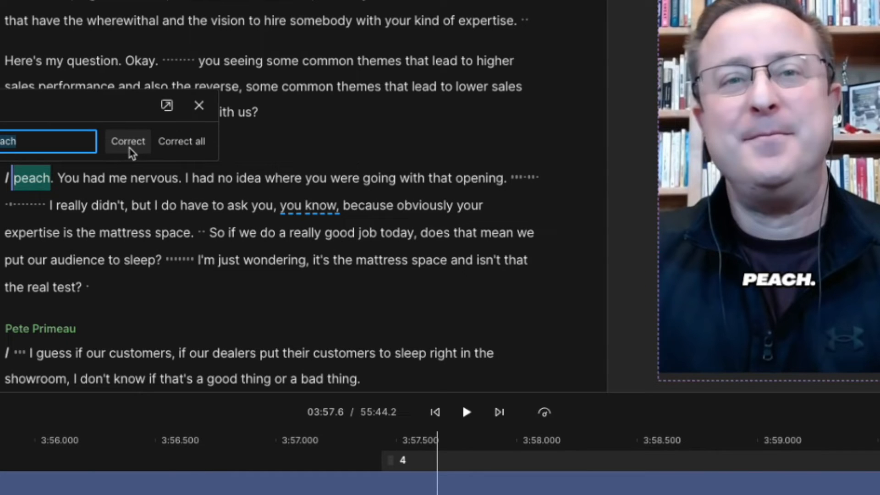
text(Pet)
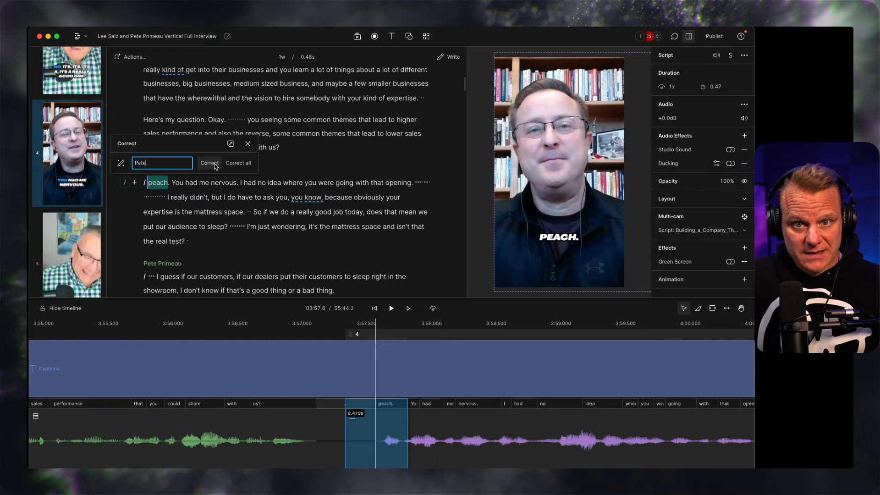
text(e)
click(216, 166)
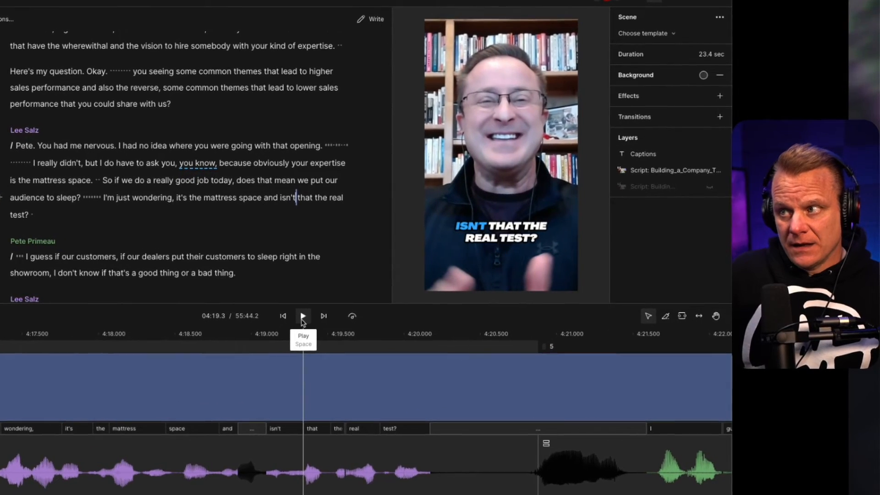
Play through the change from scene 4 to scene 5 to check the automatic speaker switch.
click(285, 321)
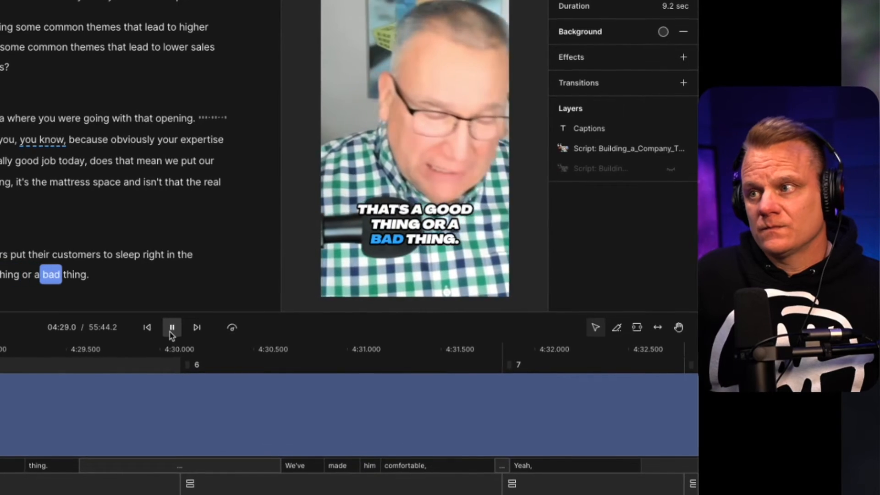
click(171, 328)
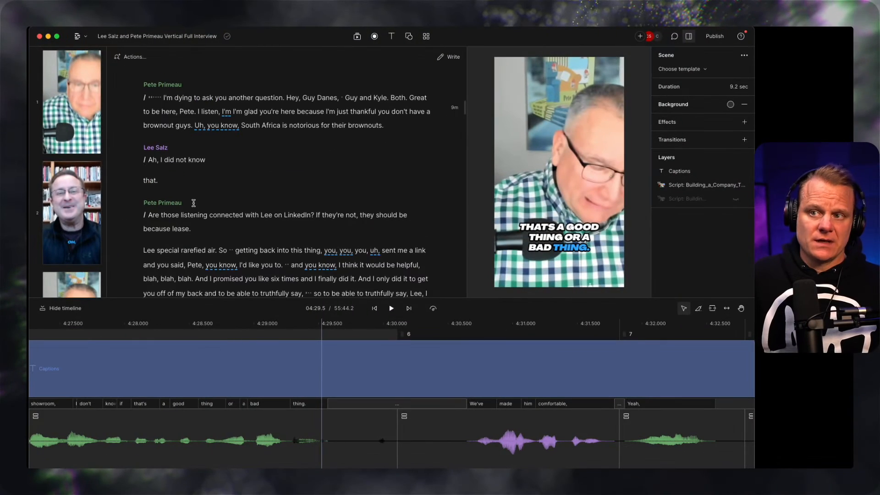
Duplicate the transcript passage from "This was created with" through "growing a business when that happens" to a new composition.
scroll(194, 205, down, 3)
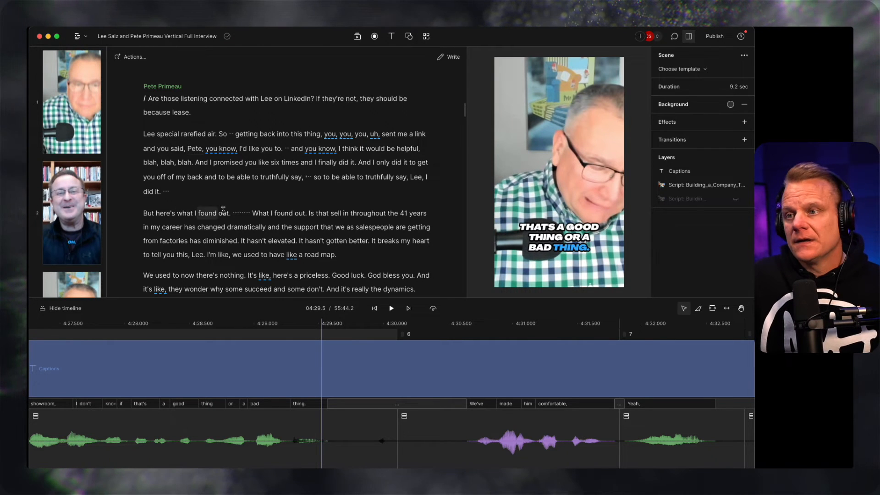
scroll(224, 210, down, 3)
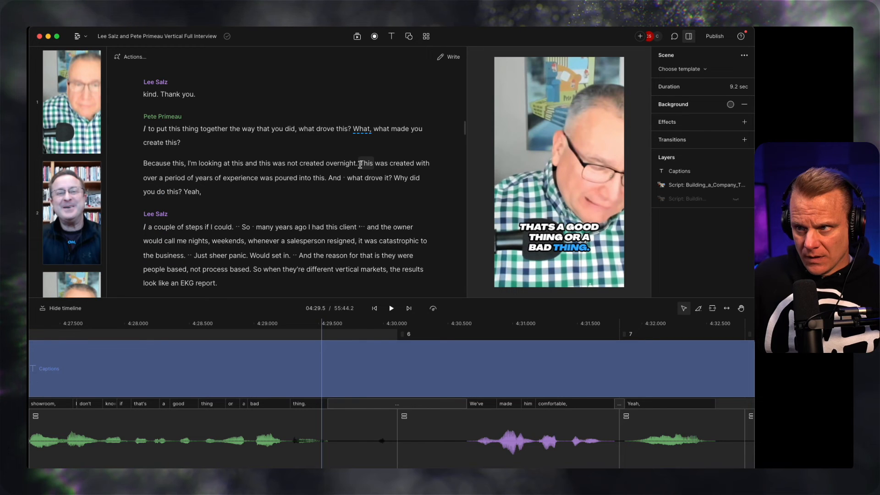
click(366, 163)
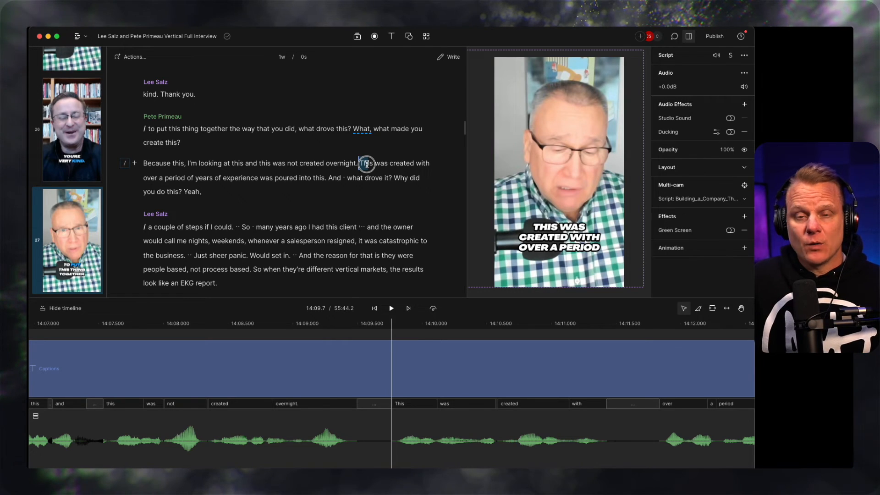
drag(366, 163, 355, 206)
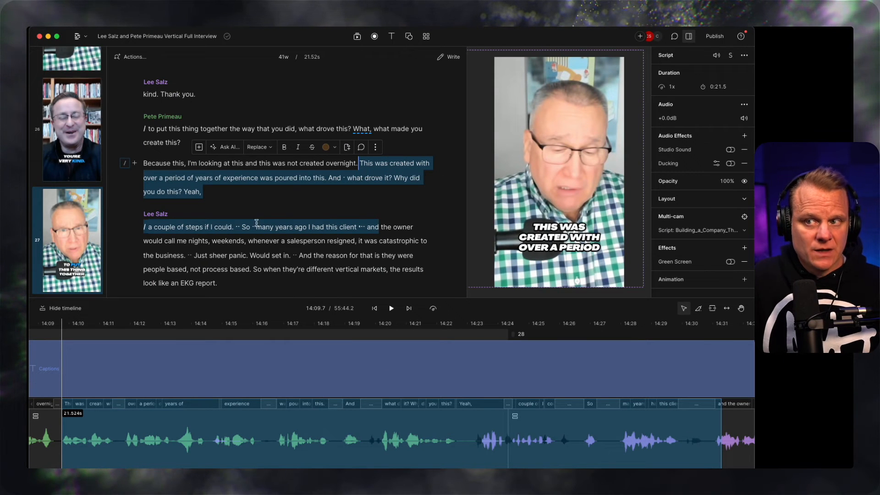
click(360, 164)
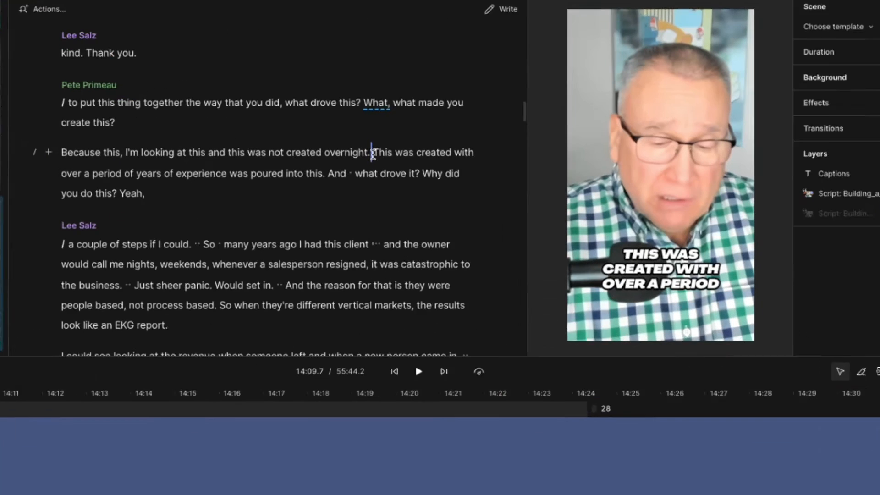
drag(359, 163, 56, 192)
drag(110, 197, 160, 200)
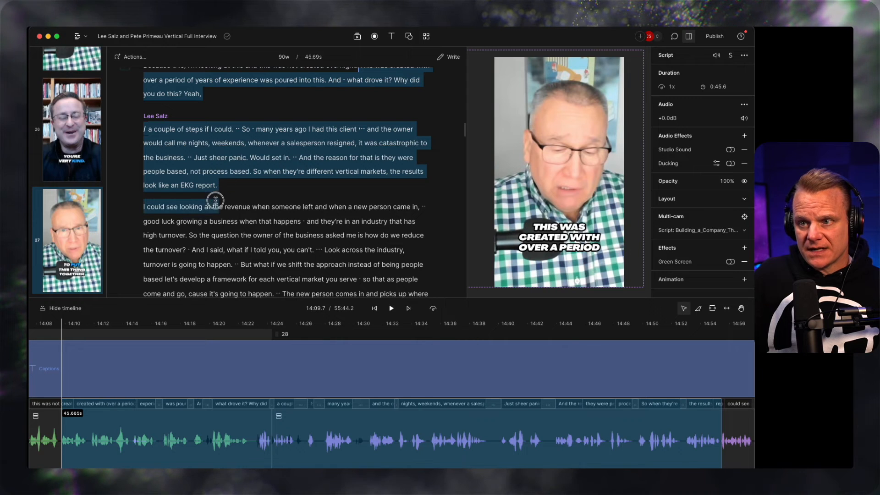
drag(215, 200, 299, 215)
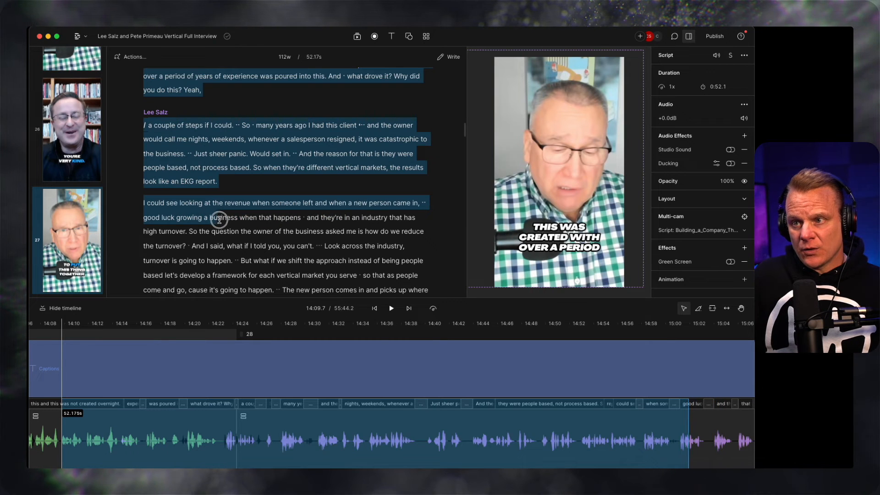
drag(263, 225, 300, 219)
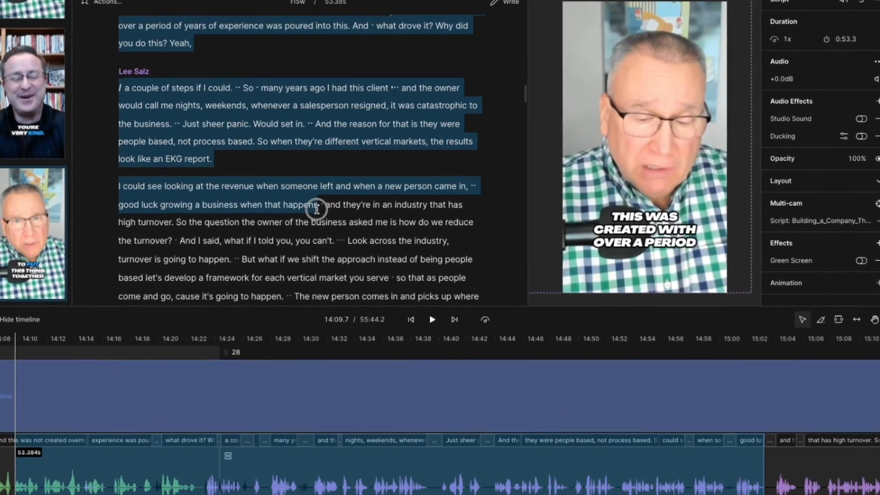
drag(317, 209, 317, 210)
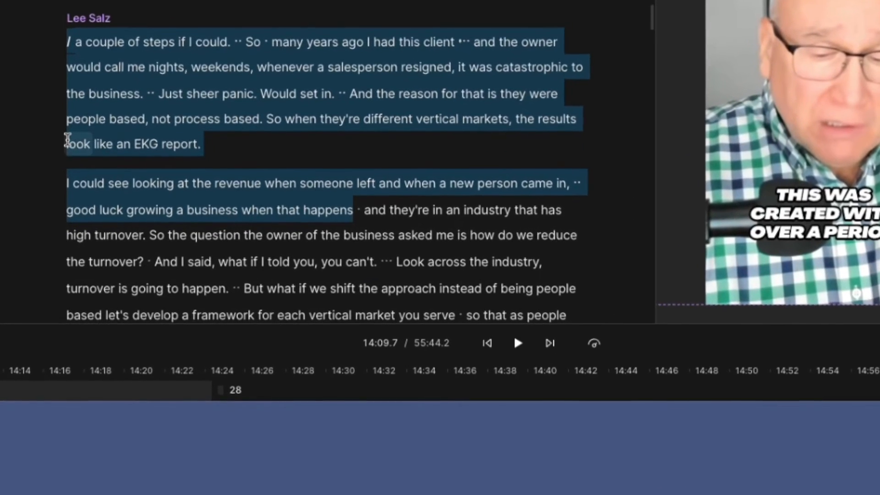
right_click(179, 88)
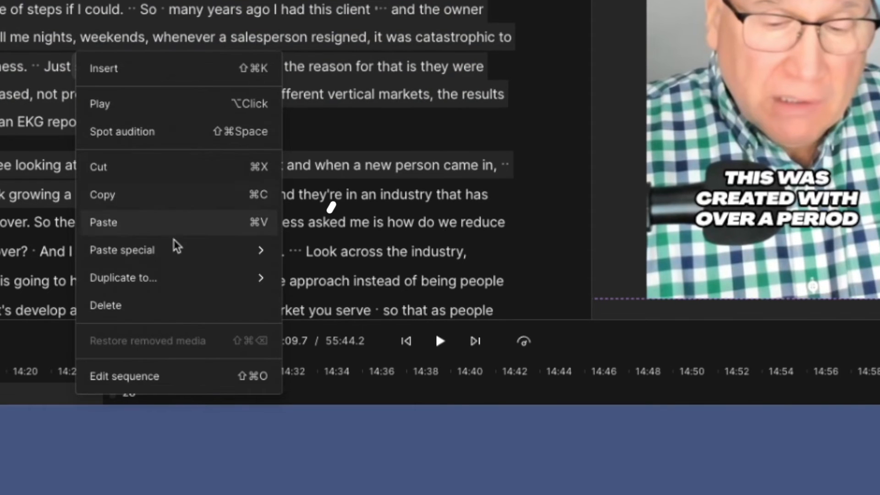
mouse_move(160, 286)
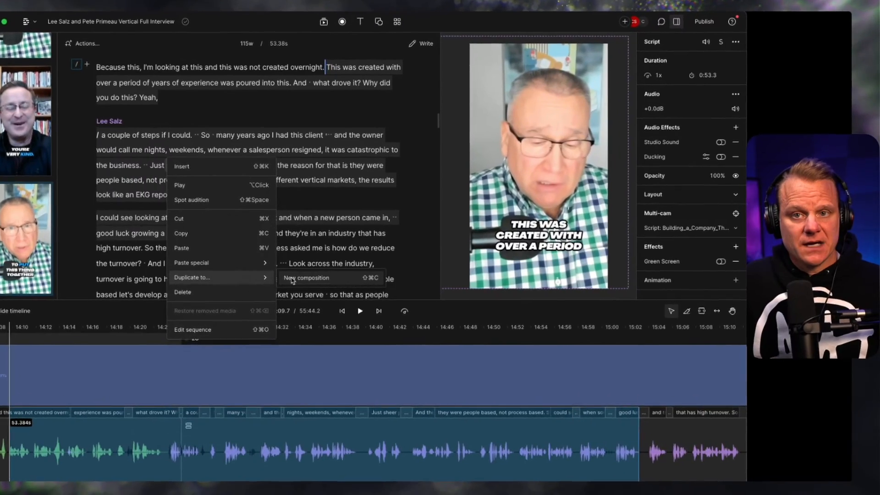
click(292, 278)
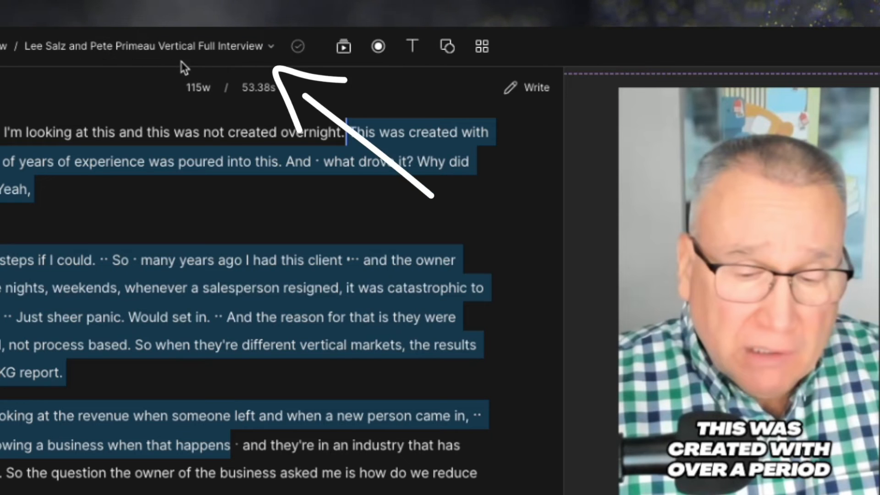
Open the new clips composition and start new scenes at "Just sheer panic" and "So when they're different vertical markets".
click(269, 54)
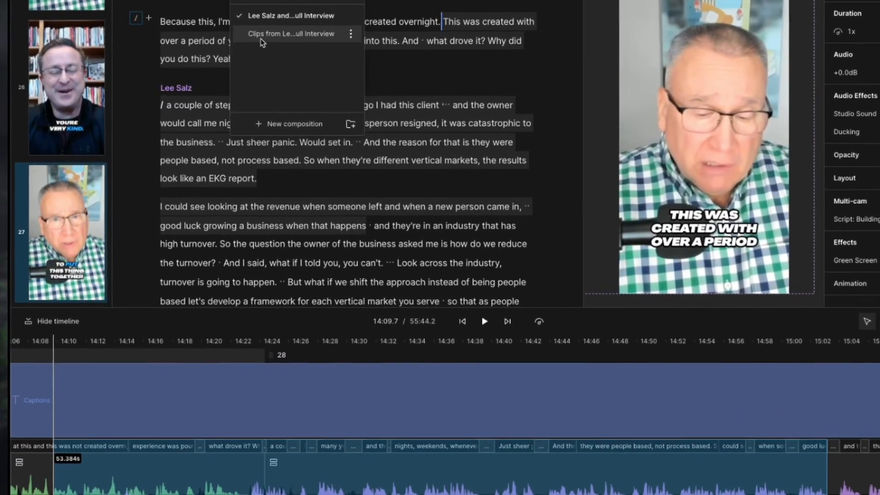
click(275, 24)
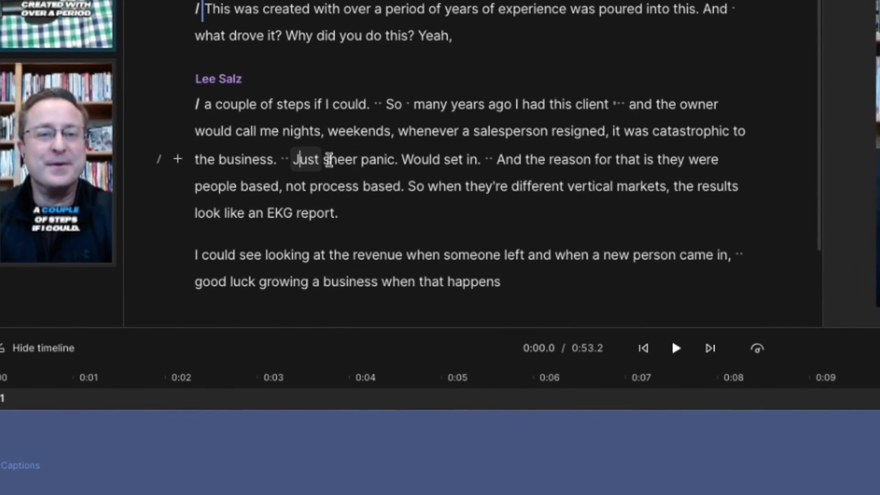
click(294, 162)
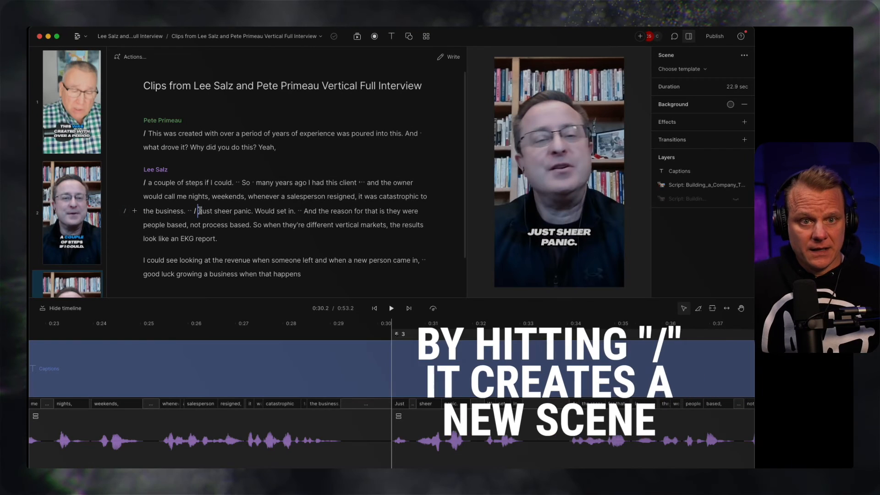
text(/)
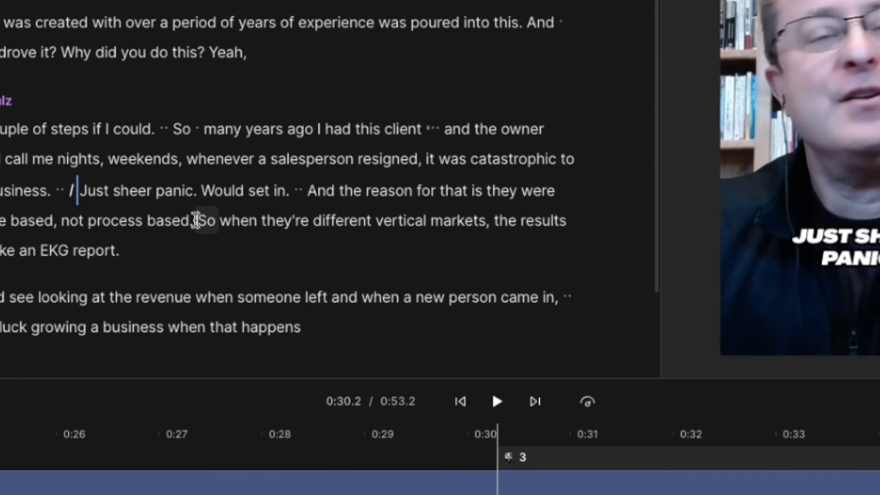
click(252, 225)
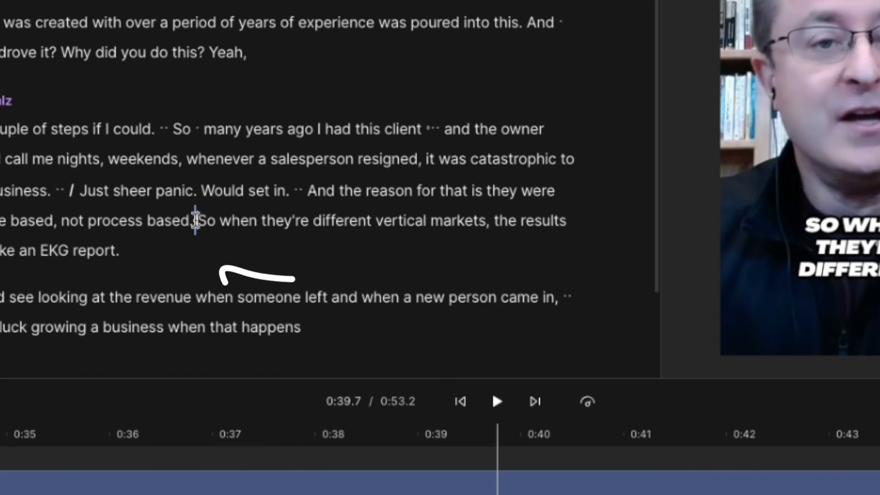
text(/)
Enlarge the cropped speaker video to fill the upper half of the "Just sheer panic" scene and move the captions up along its lower edge.
click(78, 190)
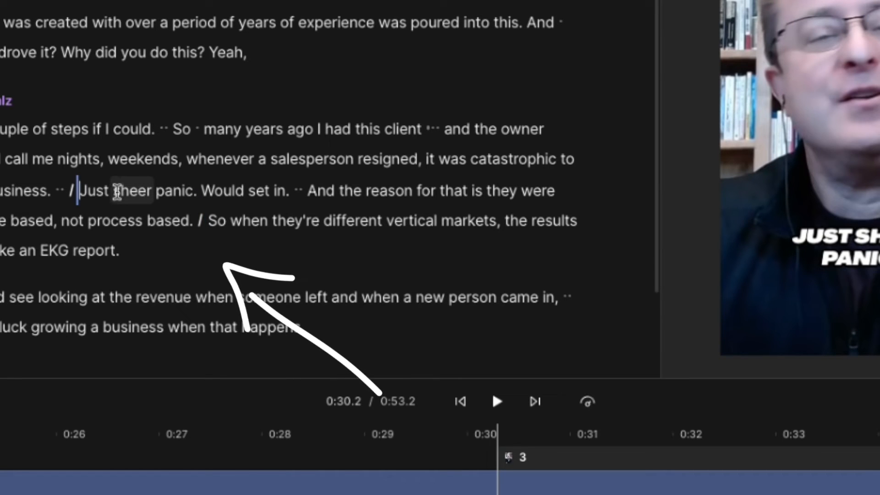
click(75, 189)
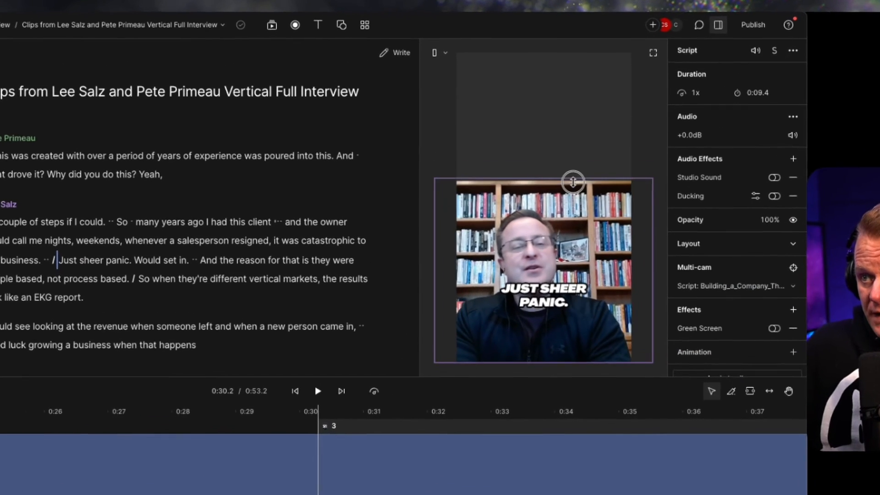
drag(573, 182, 584, 114)
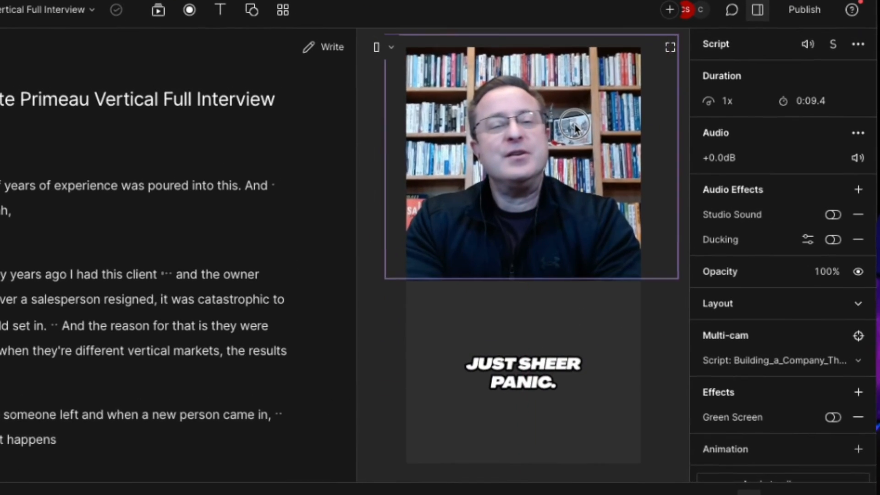
drag(387, 279, 343, 308)
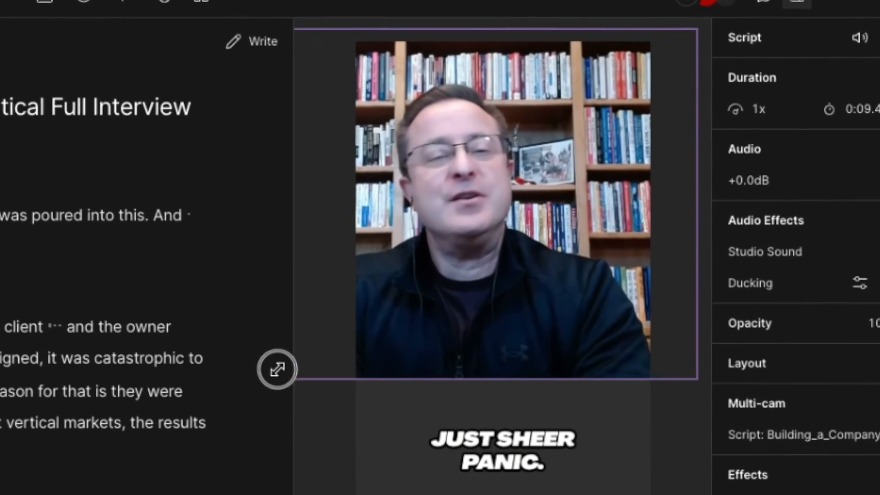
drag(485, 281, 532, 260)
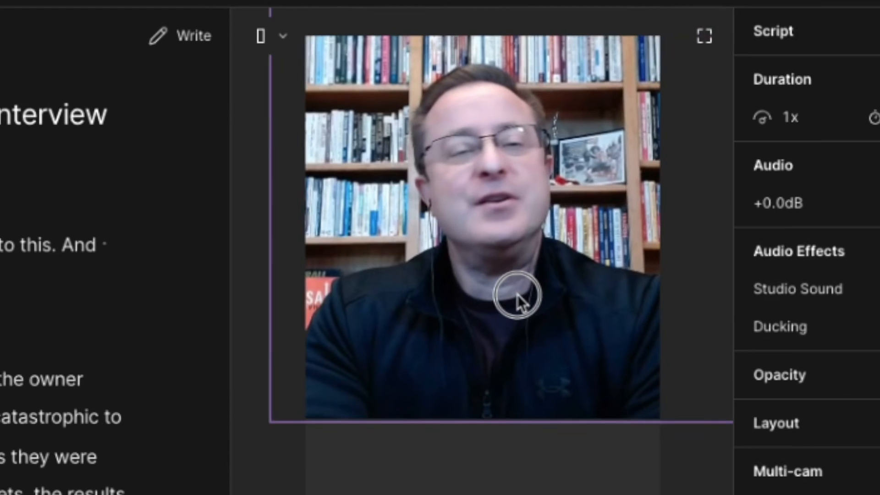
drag(517, 296, 509, 286)
drag(261, 407, 245, 419)
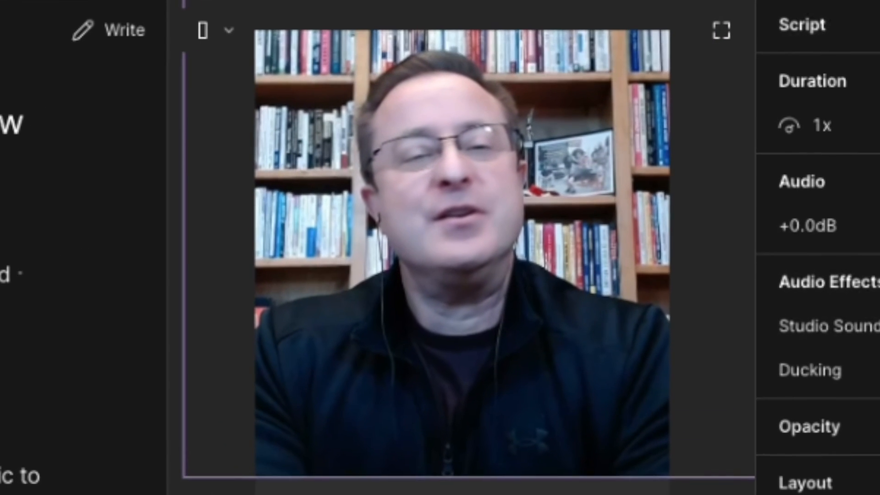
drag(473, 494, 474, 438)
drag(452, 477, 457, 436)
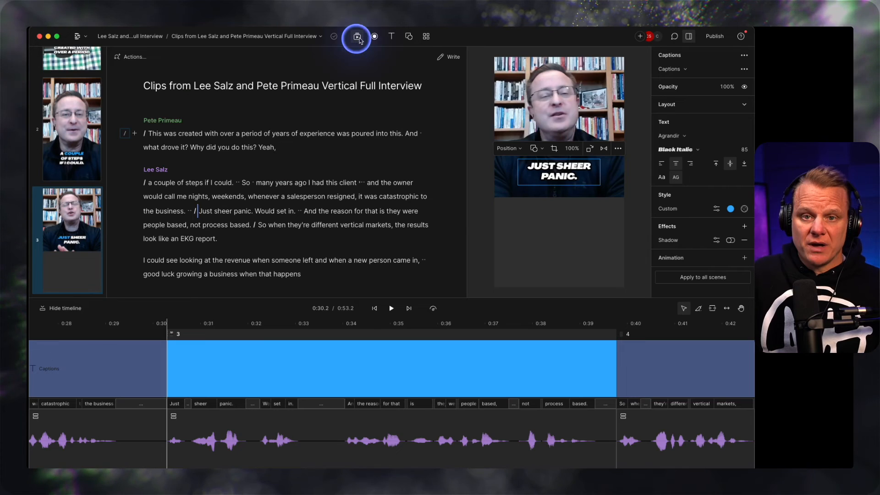
Search the GIFs for "panic", add the nervous Big Bang Theory one and enlarge it to fill the lower half of the scene.
click(358, 38)
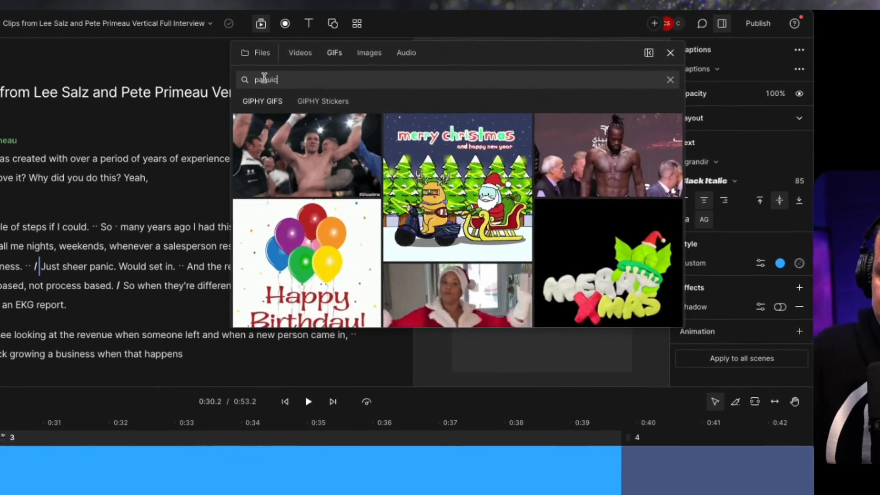
text(ic)
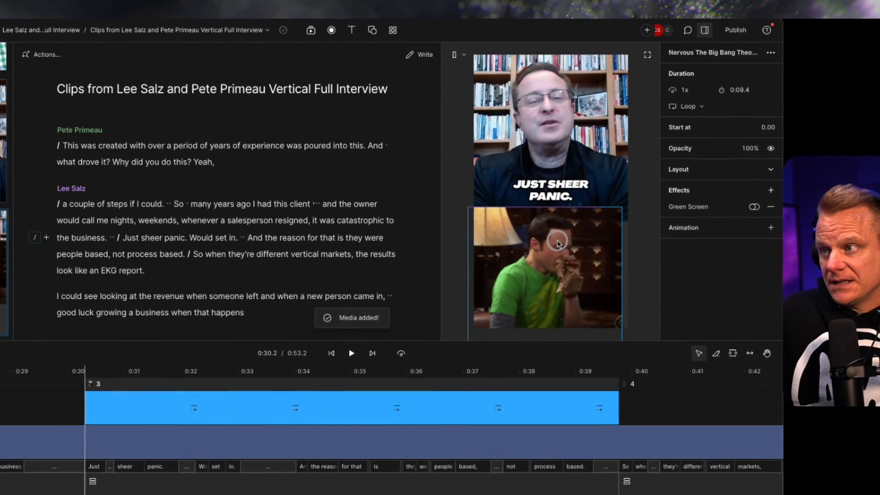
drag(623, 216, 644, 201)
drag(457, 206, 443, 199)
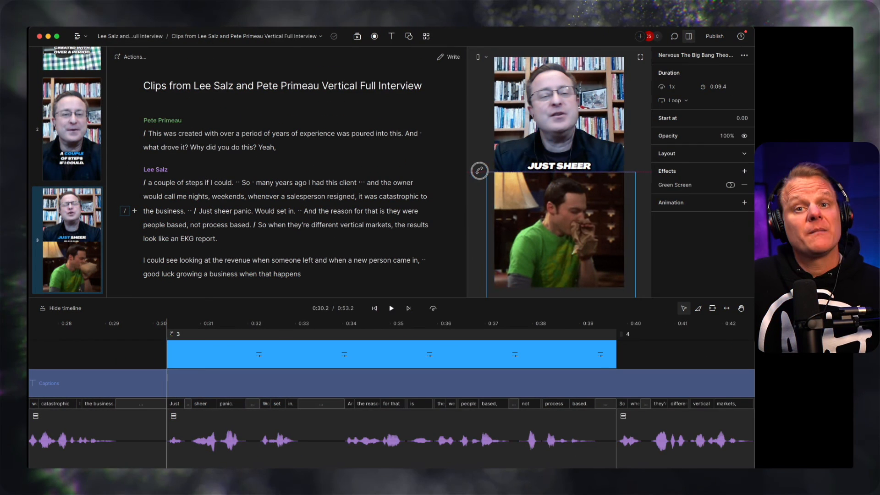
drag(480, 170, 481, 170)
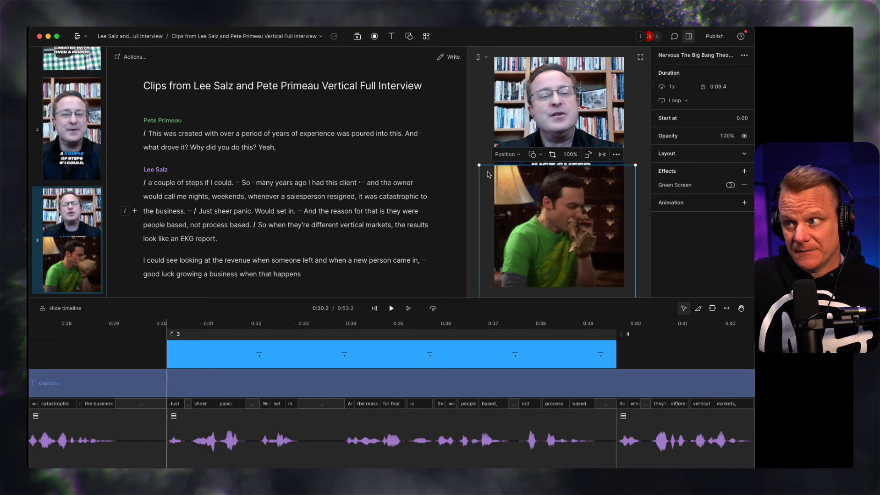
Bring the captions layer to the front so that it sits above the GIF in the "Just sheer panic" scene.
click(647, 146)
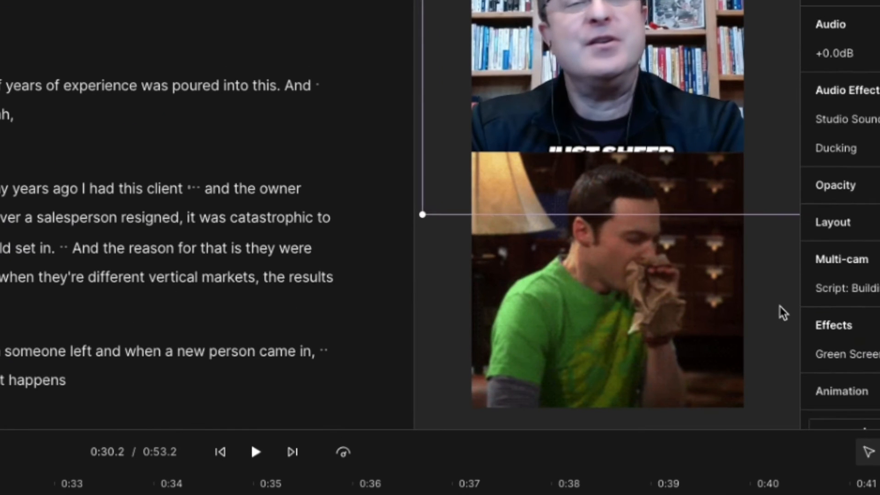
click(646, 217)
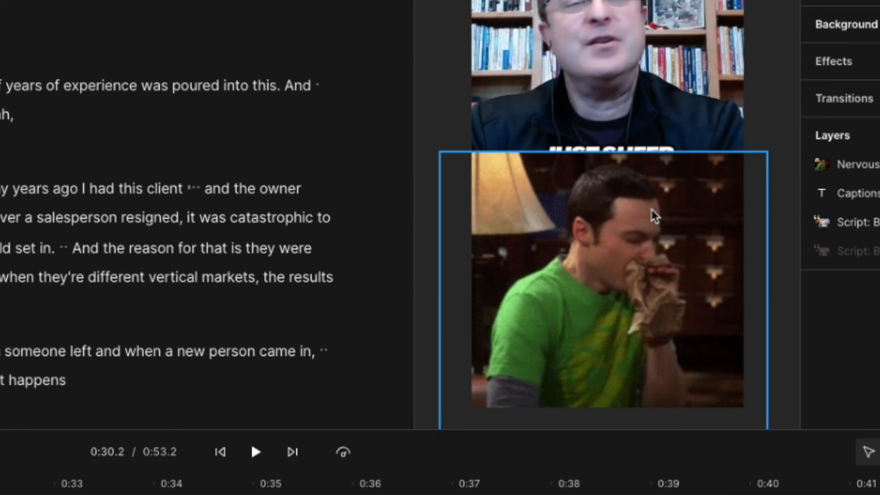
click(645, 158)
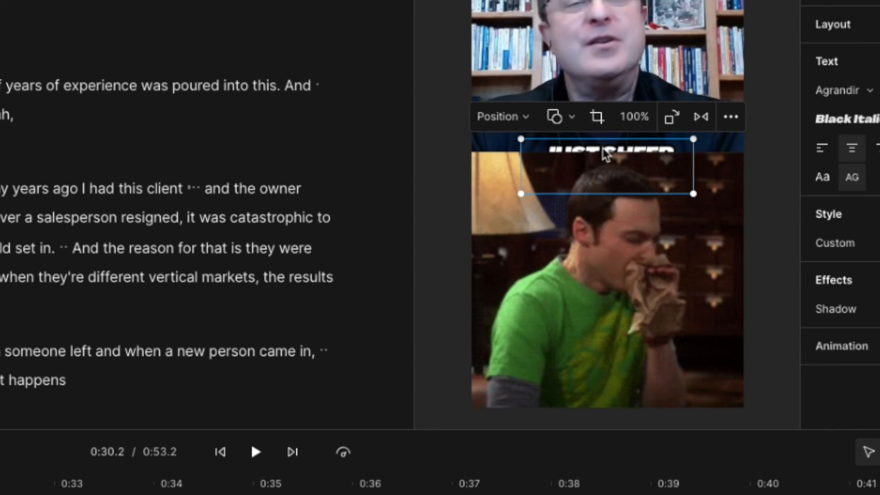
right_click(653, 156)
mouse_move(662, 202)
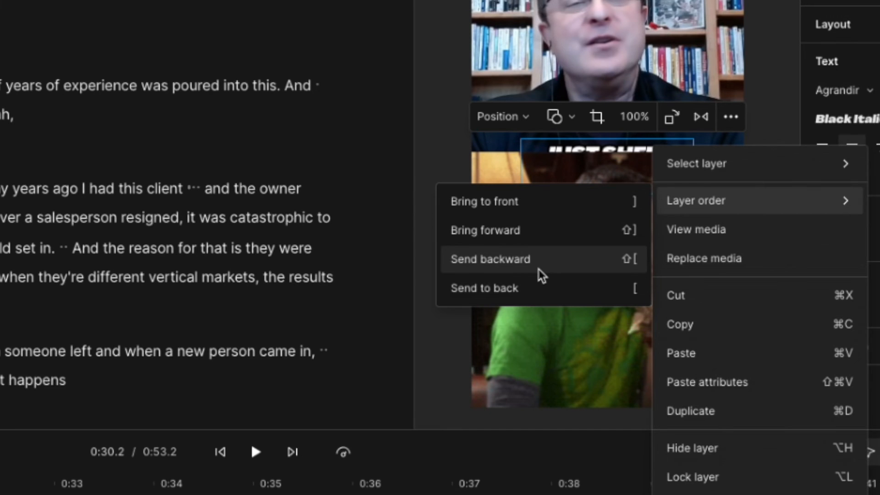
click(517, 211)
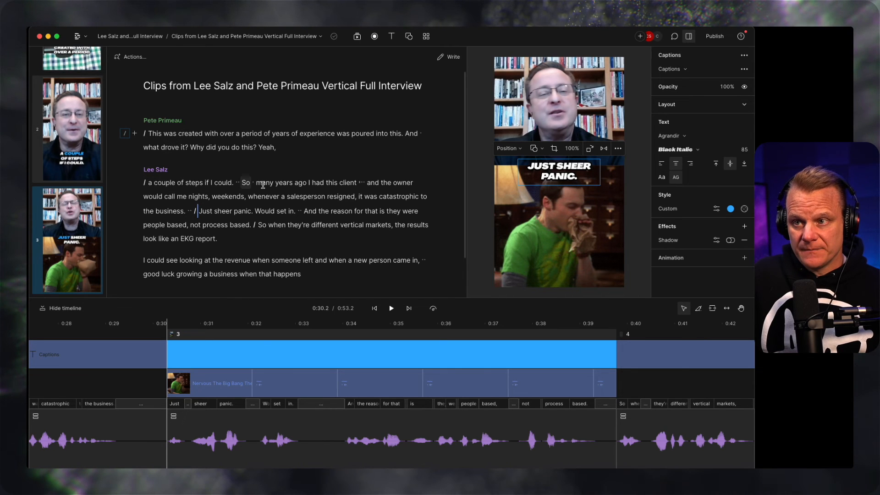
Play the clip from "and the owner would call me" into scene 4 to check the split layout and scene changes.
click(368, 183)
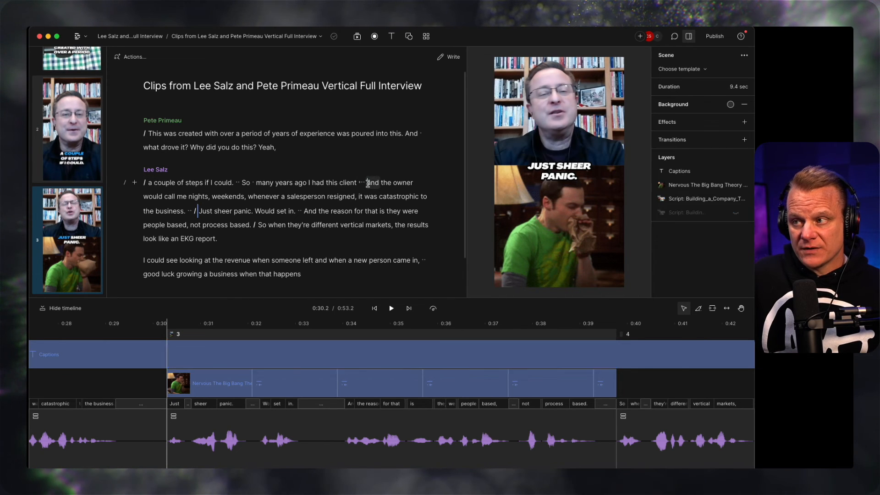
click(368, 183)
click(391, 309)
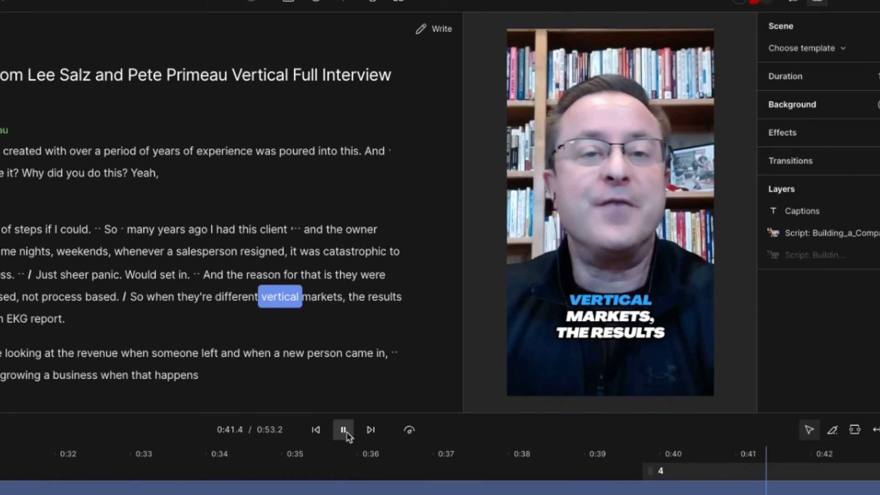
Pause the playback and retitle the clip composition with the two speakers' full names followed by "Panic Vertical".
click(344, 430)
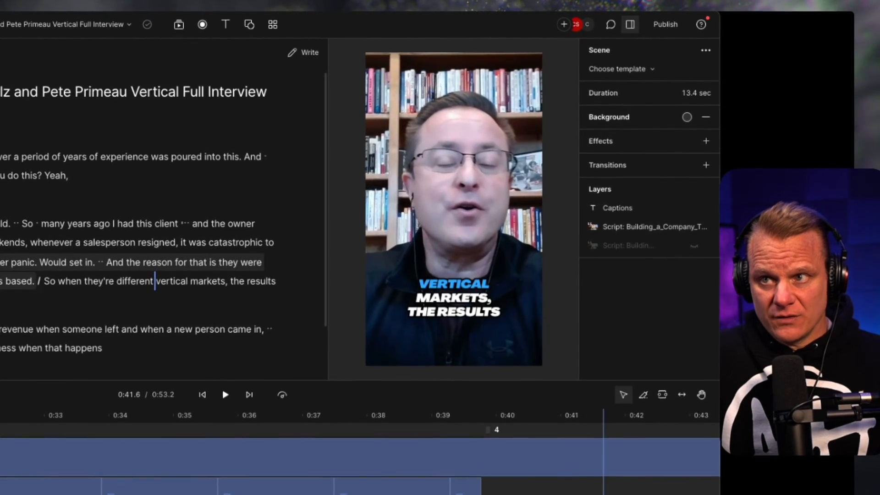
drag(256, 95, 127, 83)
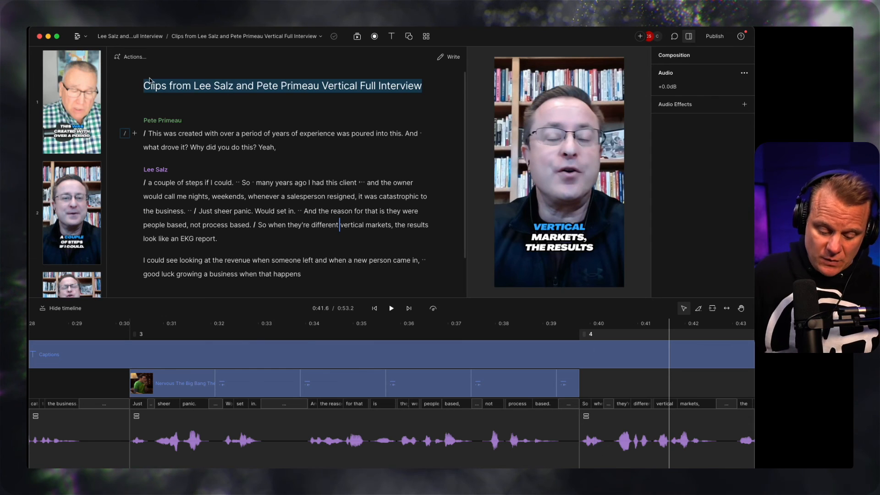
text(Lee Salz Pete Primeau Panic)
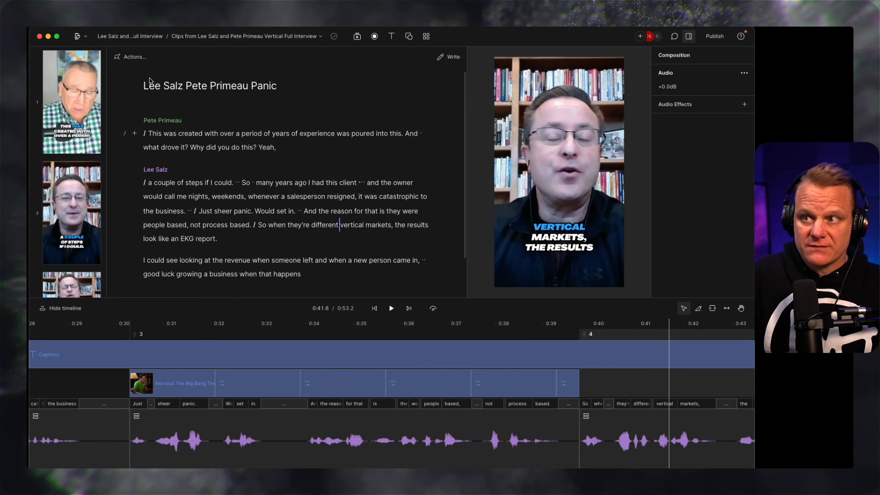
text(al)
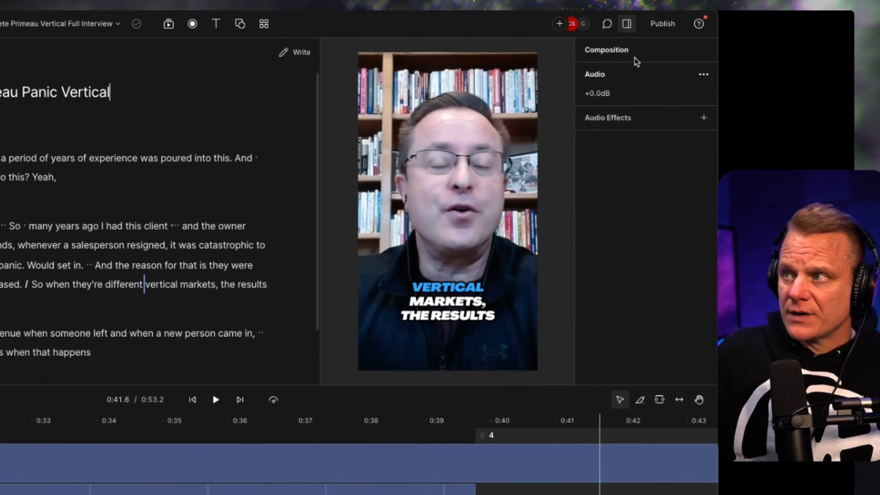
Export the current composition as a 1080p video in High quality, save it to Downloads and dismiss the export settings.
click(663, 23)
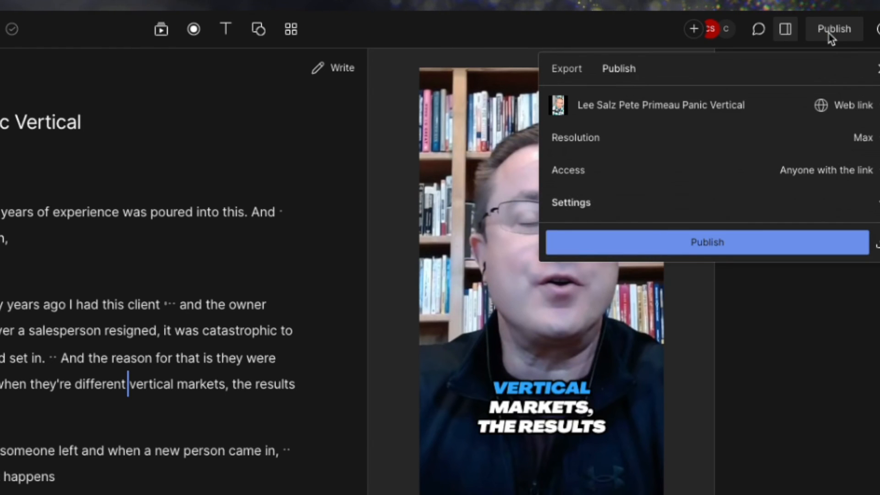
click(568, 69)
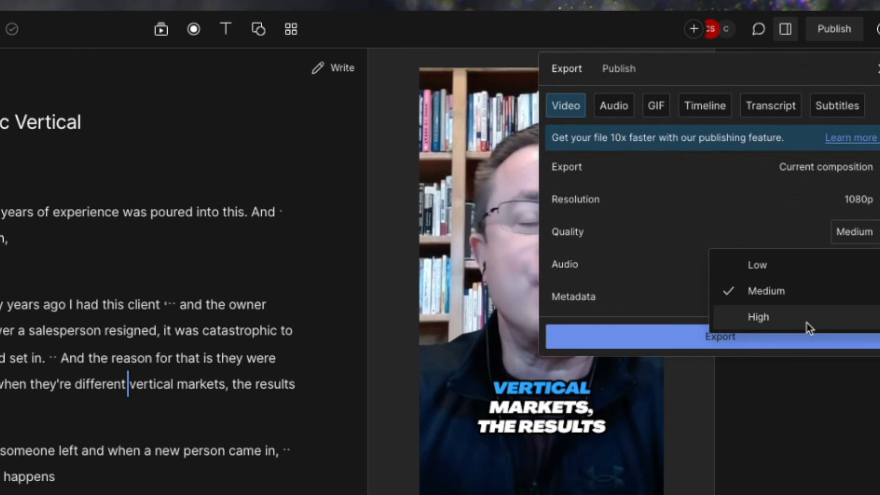
click(808, 327)
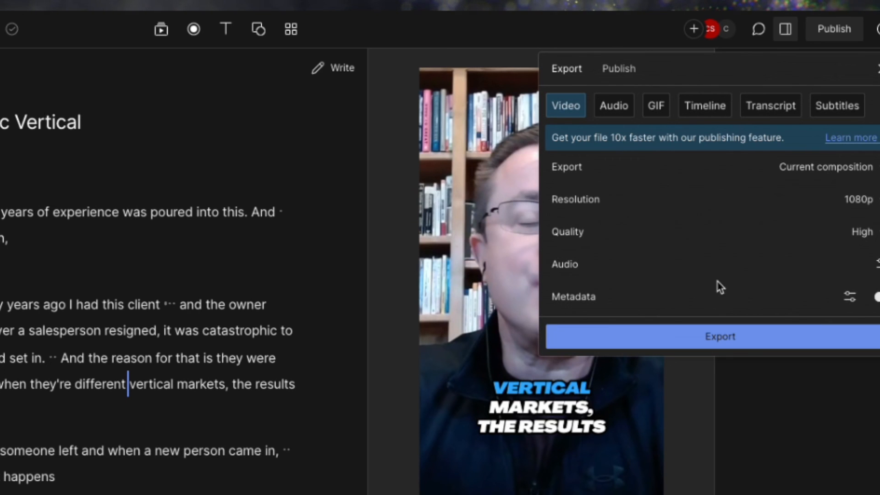
click(709, 339)
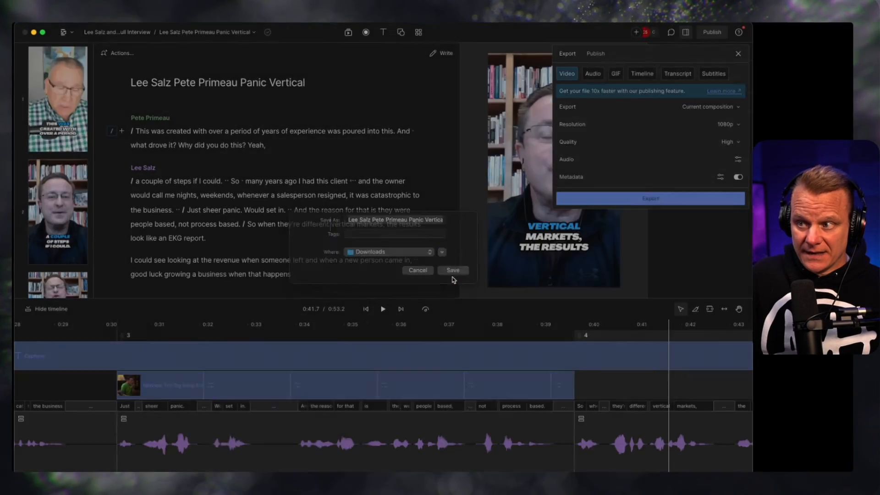
click(453, 271)
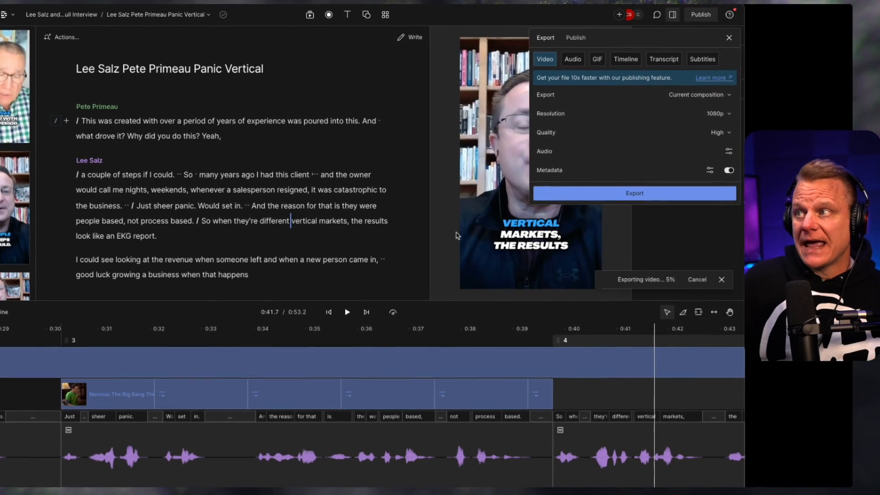
click(730, 40)
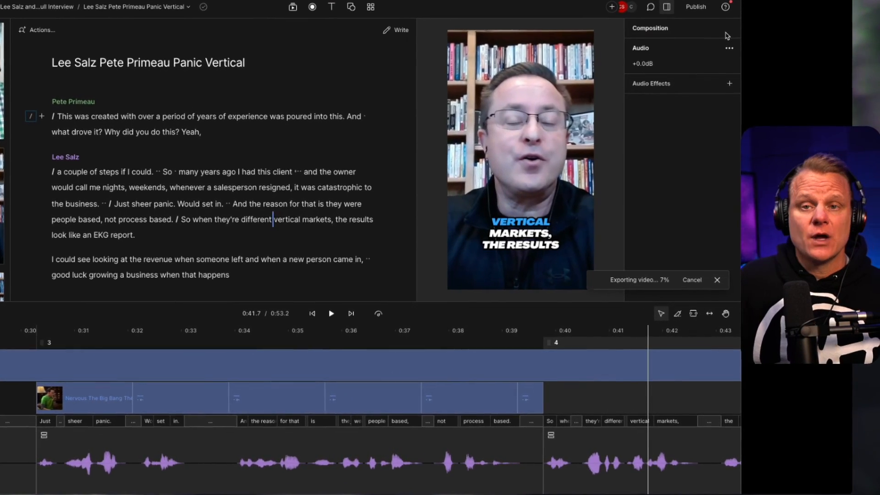